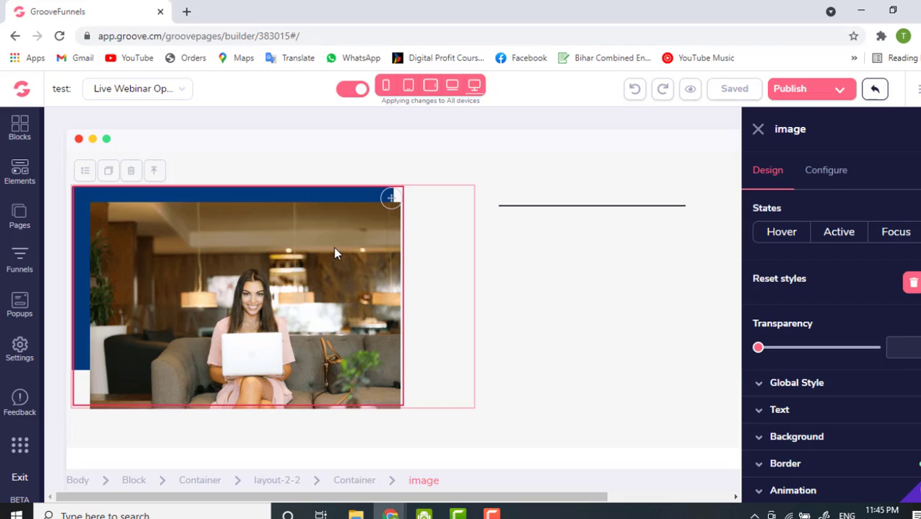
Select the "What People Say About My Webinar" heading and the first testimonial photo to view their element toolbars.
{"action": "scroll", "coordinate": [333, 247], "scroll_direction": "down", "scroll_amount": 5}
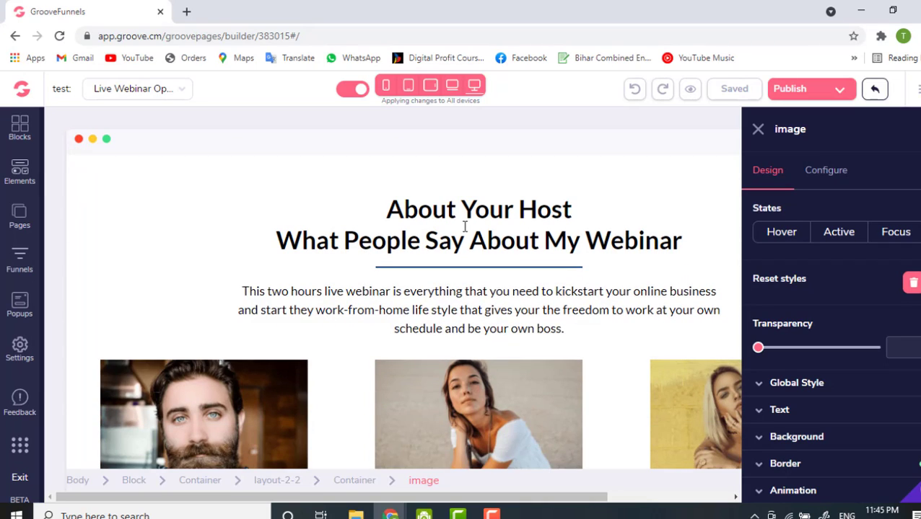
{"action": "left_click", "coordinate": [465, 227]}
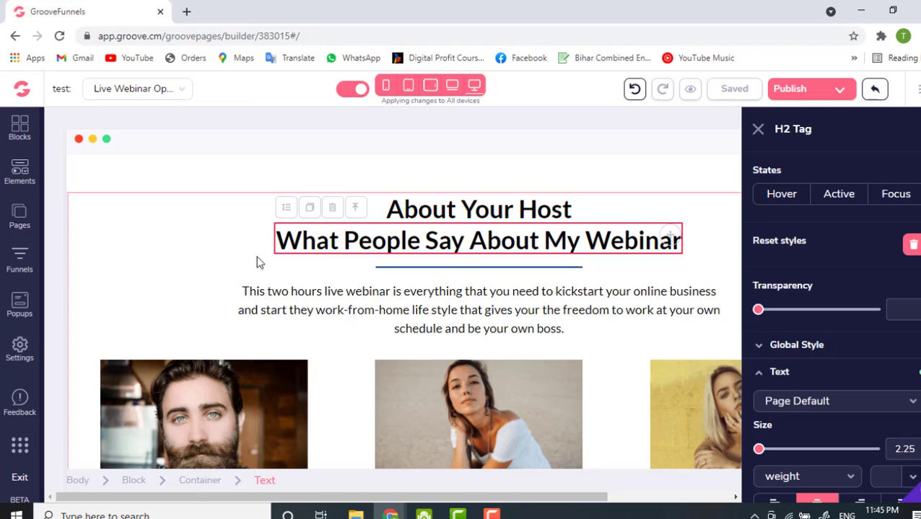
{"action": "scroll", "coordinate": [251, 287], "scroll_direction": "down", "scroll_amount": 1}
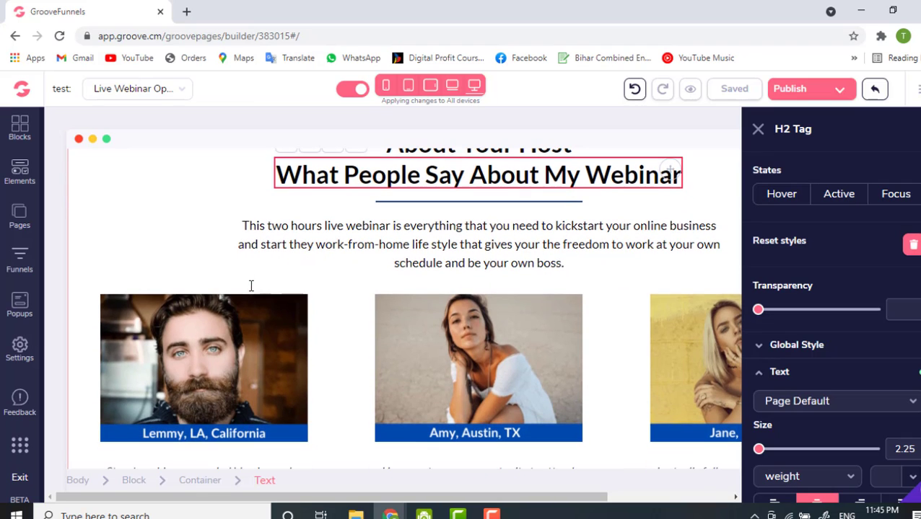
{"action": "left_click", "coordinate": [282, 334]}
{"action": "scroll", "coordinate": [222, 249], "scroll_direction": "up", "scroll_amount": 1}
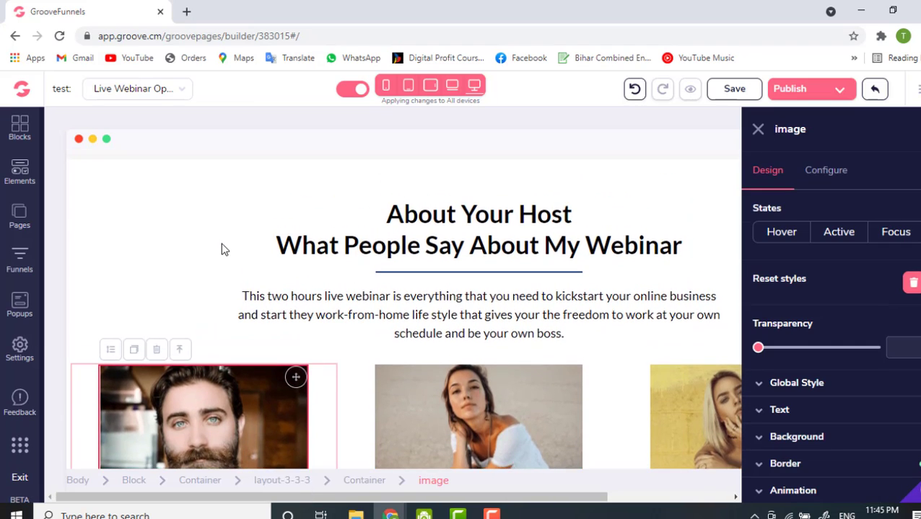
{"action": "scroll", "coordinate": [223, 246], "scroll_direction": "up", "scroll_amount": 4}
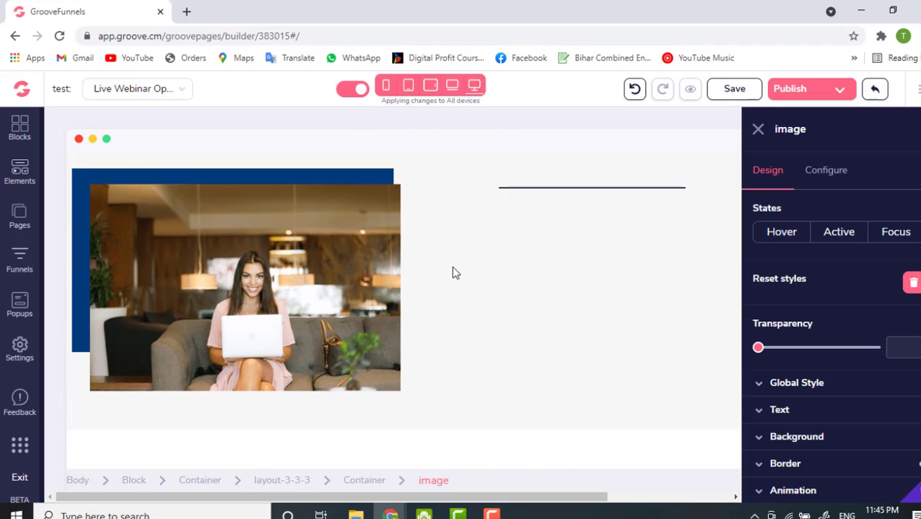
Compare the toolbars of the laptop photo's container, the testimonials container and the parent testimonials block by selecting each one.
{"action": "left_click", "coordinate": [453, 272]}
{"action": "scroll", "coordinate": [233, 261], "scroll_direction": "up", "scroll_amount": 1}
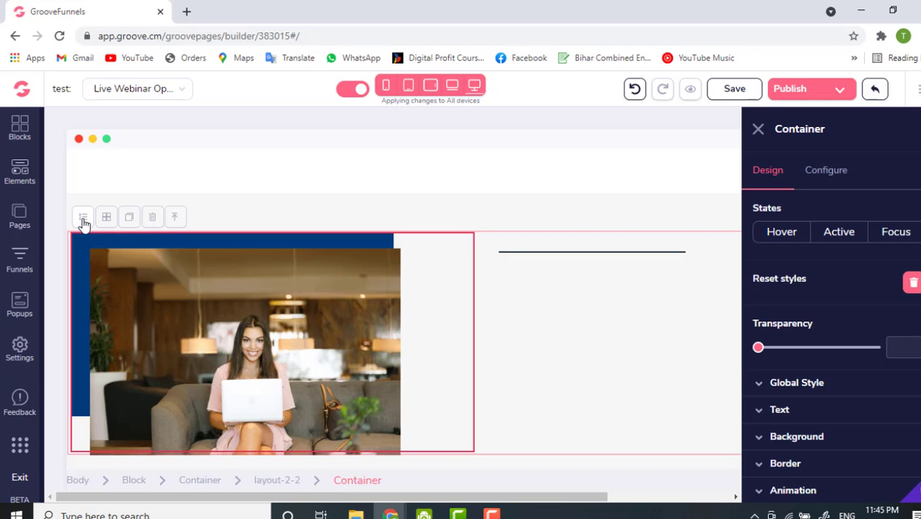
{"action": "scroll", "coordinate": [262, 333], "scroll_direction": "down", "scroll_amount": 5}
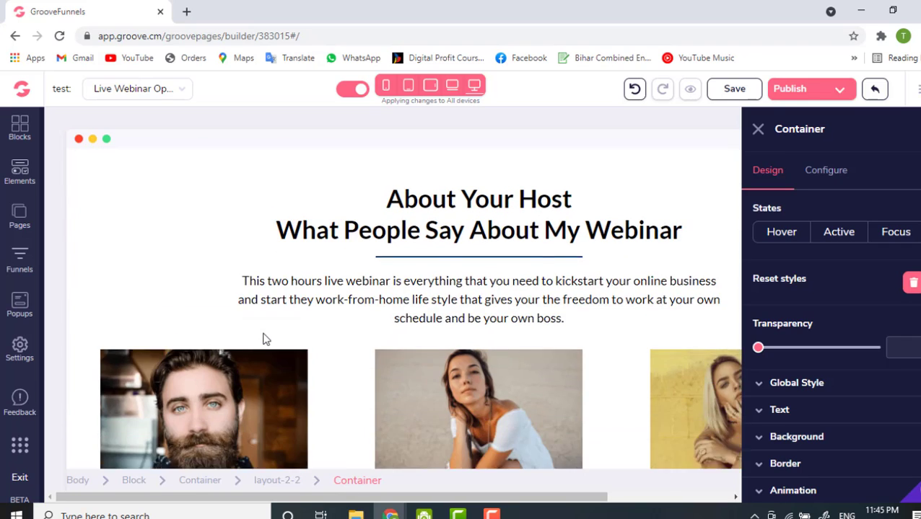
{"action": "left_click", "coordinate": [153, 244]}
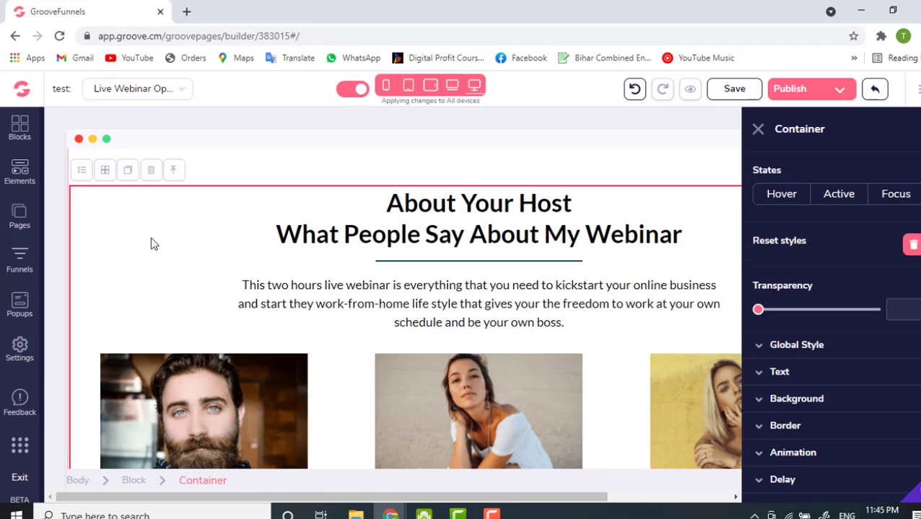
{"action": "scroll", "coordinate": [139, 280], "scroll_direction": "down", "scroll_amount": 2}
{"action": "scroll", "coordinate": [137, 275], "scroll_direction": "down", "scroll_amount": 2}
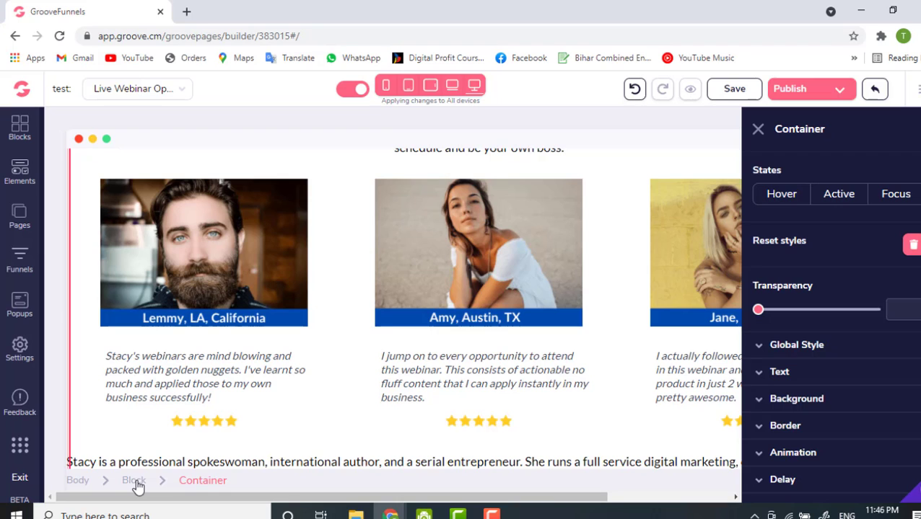
{"action": "left_click", "coordinate": [135, 482]}
{"action": "scroll", "coordinate": [212, 318], "scroll_direction": "up", "scroll_amount": 5}
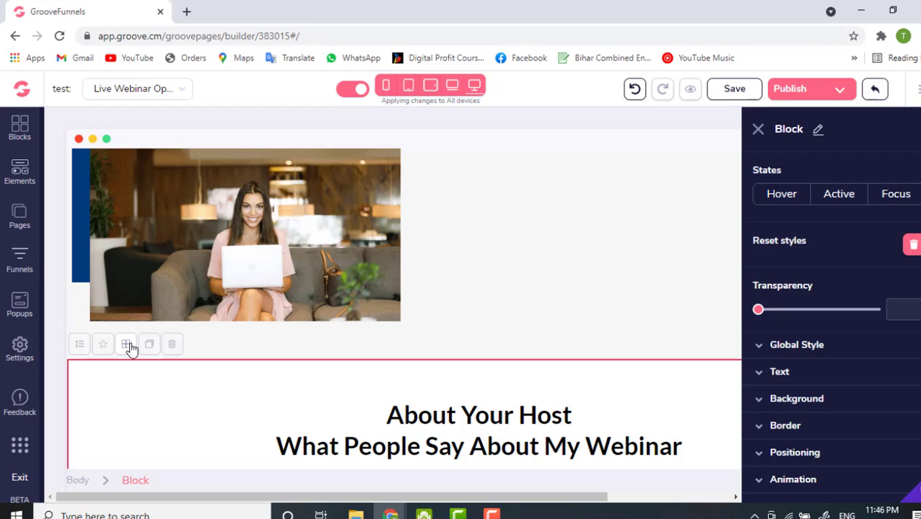
Open the spacing settings of the "Start Your Blog" icon image, both in its design options and in the quick spacing editor.
{"action": "scroll", "coordinate": [220, 317], "scroll_direction": "up", "scroll_amount": 5}
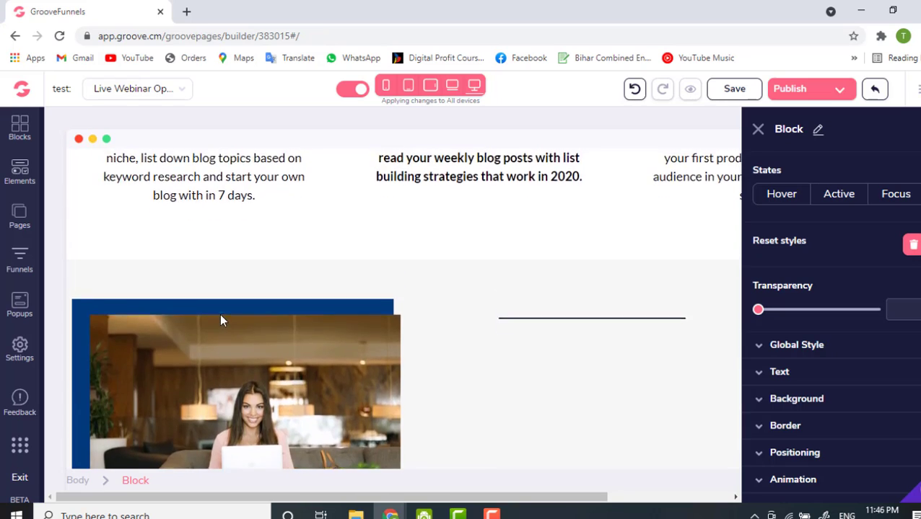
{"action": "scroll", "coordinate": [219, 314], "scroll_direction": "down", "scroll_amount": 3}
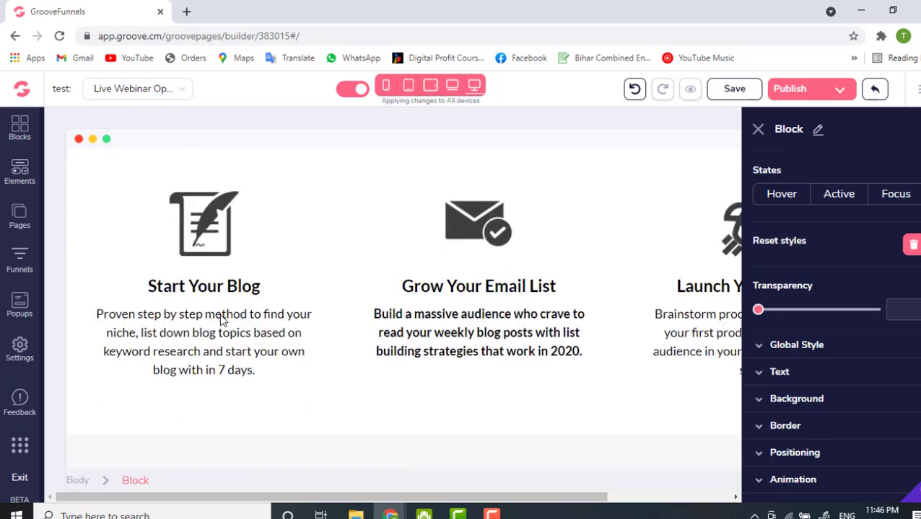
{"action": "scroll", "coordinate": [219, 314], "scroll_direction": "up", "scroll_amount": 2}
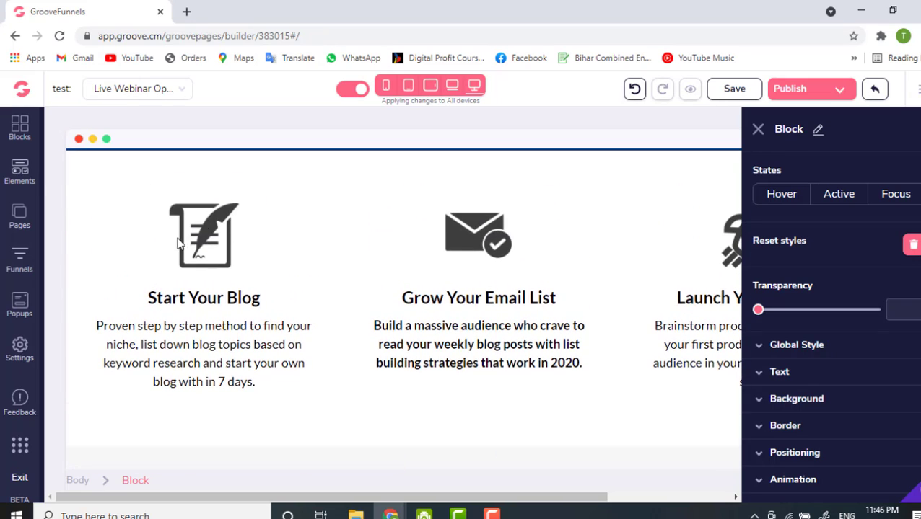
{"action": "left_click", "coordinate": [201, 248]}
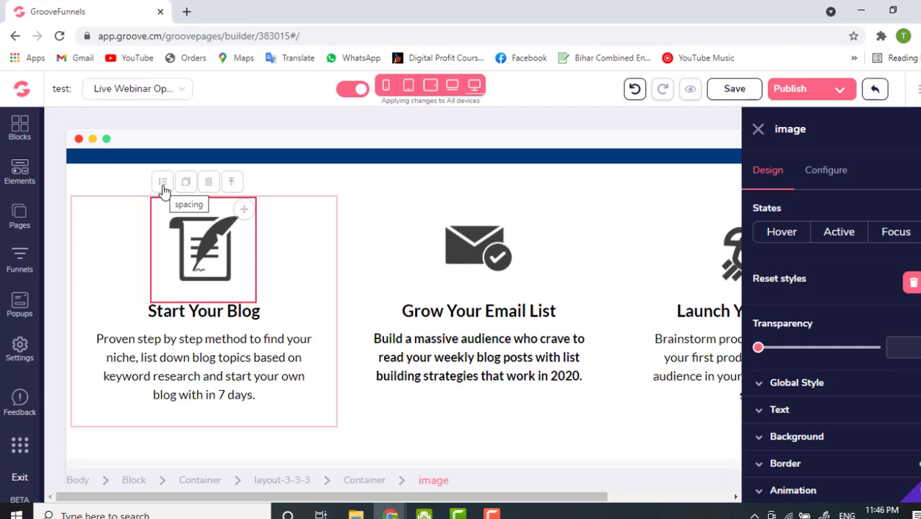
{"action": "scroll", "coordinate": [821, 379], "scroll_direction": "down", "scroll_amount": 1}
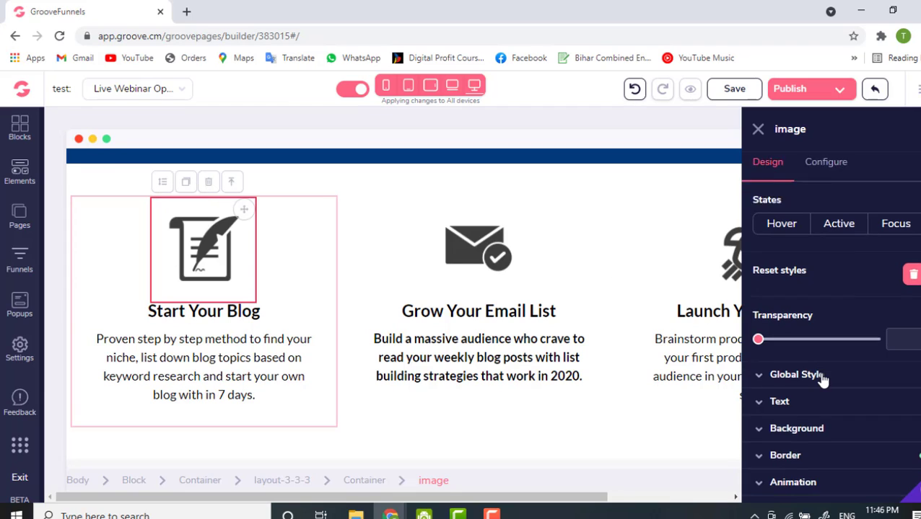
{"action": "scroll", "coordinate": [823, 380], "scroll_direction": "down", "scroll_amount": 3}
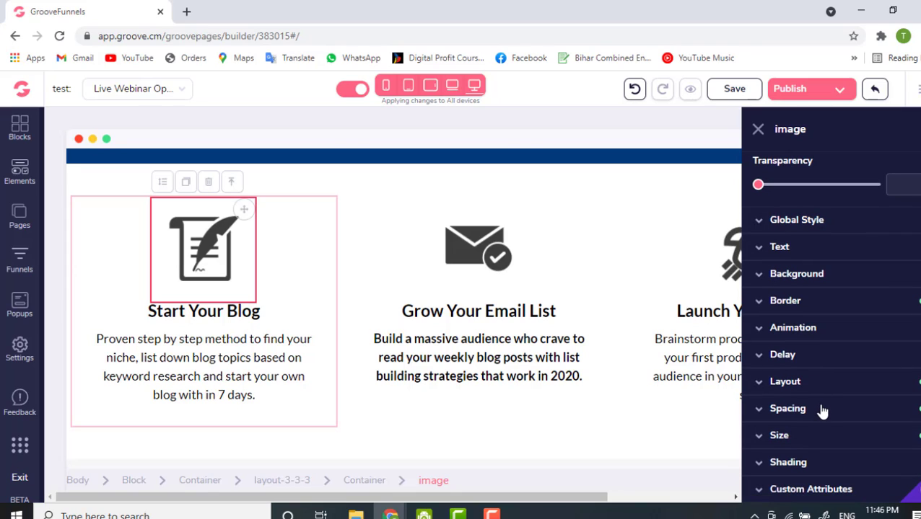
{"action": "left_click", "coordinate": [817, 410]}
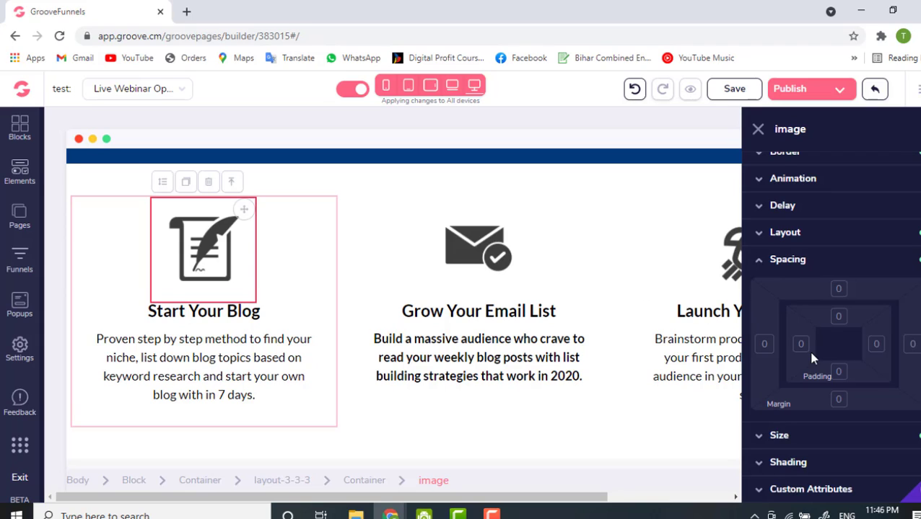
{"action": "left_click", "coordinate": [163, 184]}
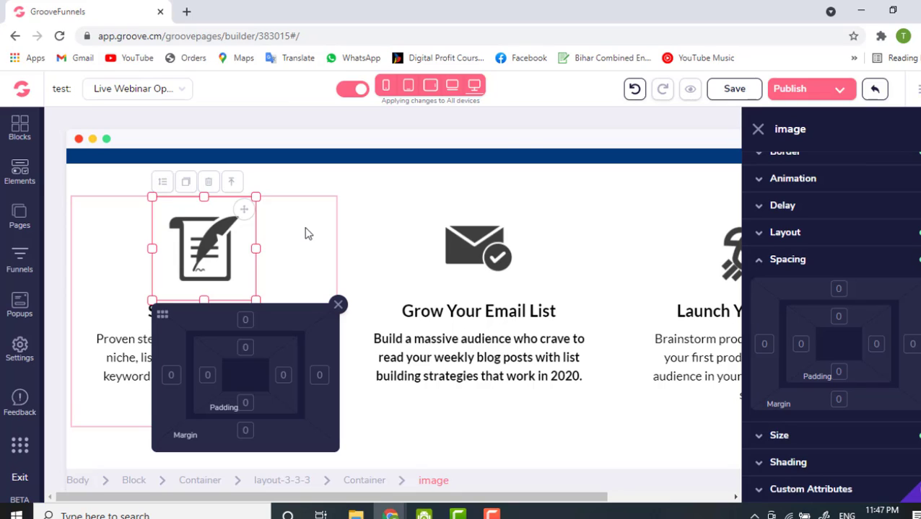
Duplicate the "Start Your Blog" icon image and delete the duplicate.
{"action": "left_click", "coordinate": [186, 184]}
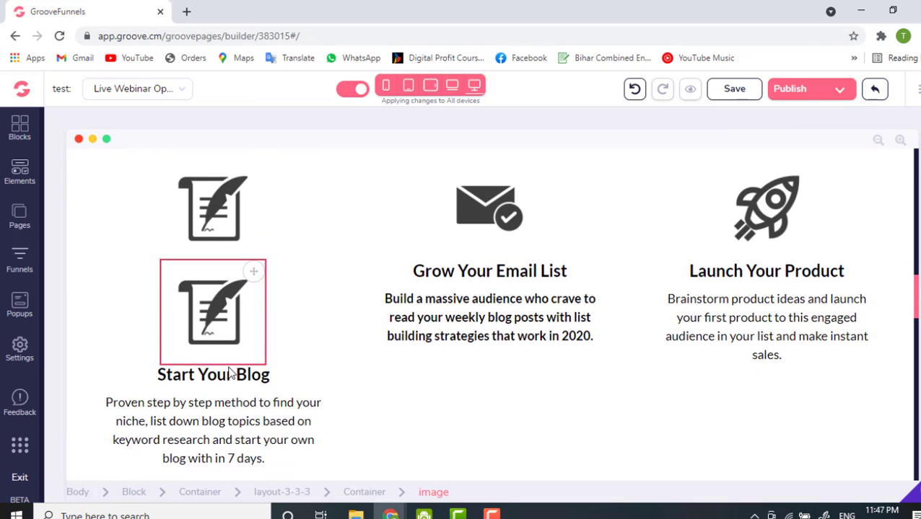
{"action": "left_click", "coordinate": [231, 303]}
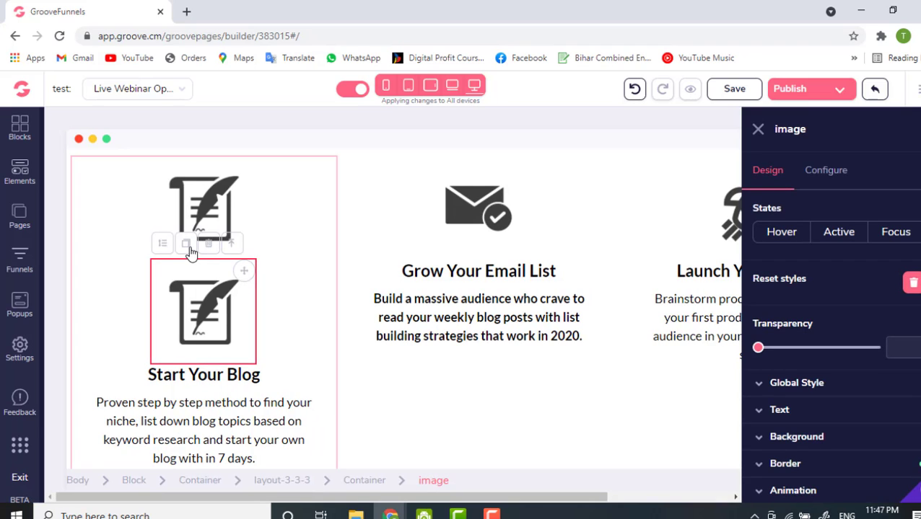
{"action": "left_click", "coordinate": [207, 245]}
{"action": "left_click", "coordinate": [505, 312]}
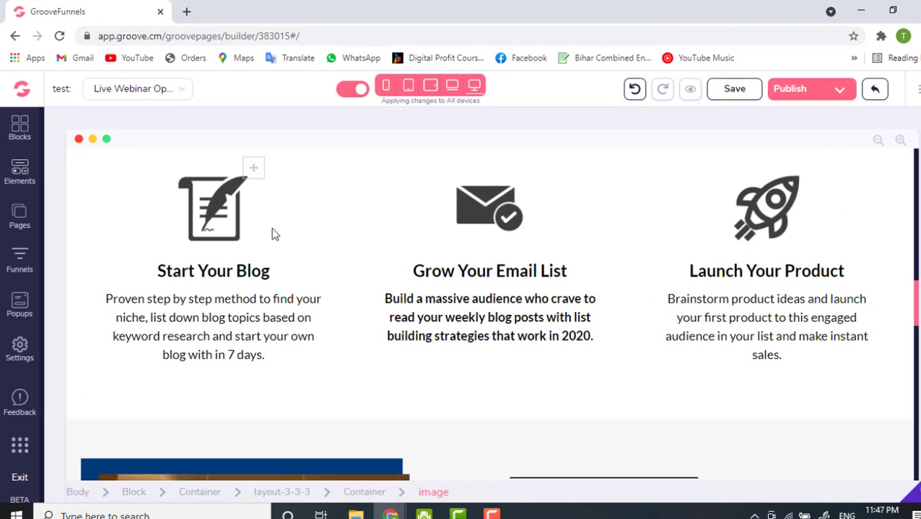
Select the parent container of the "Start Your Blog" icon image.
{"action": "scroll", "coordinate": [281, 298], "scroll_direction": "up", "scroll_amount": 1}
{"action": "left_click", "coordinate": [218, 242]}
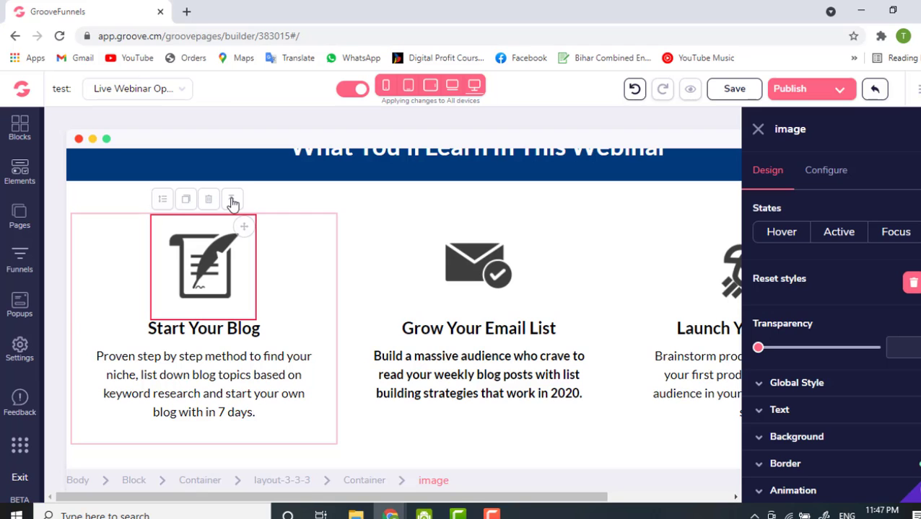
{"action": "left_click", "coordinate": [232, 202]}
Examine how the selected "Start Your Blog" container sits below the sign-up section and the "What You'll Learn In This Webinar" heading.
{"action": "scroll", "coordinate": [282, 206], "scroll_direction": "up", "scroll_amount": 3}
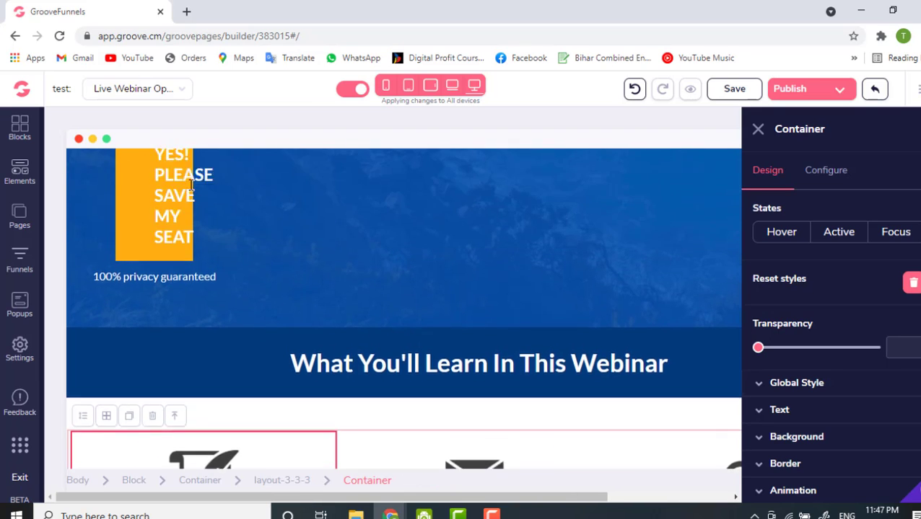
{"action": "scroll", "coordinate": [191, 187], "scroll_direction": "up", "scroll_amount": 1}
{"action": "scroll", "coordinate": [191, 186], "scroll_direction": "down", "scroll_amount": 7}
{"action": "scroll", "coordinate": [191, 186], "scroll_direction": "up", "scroll_amount": 4}
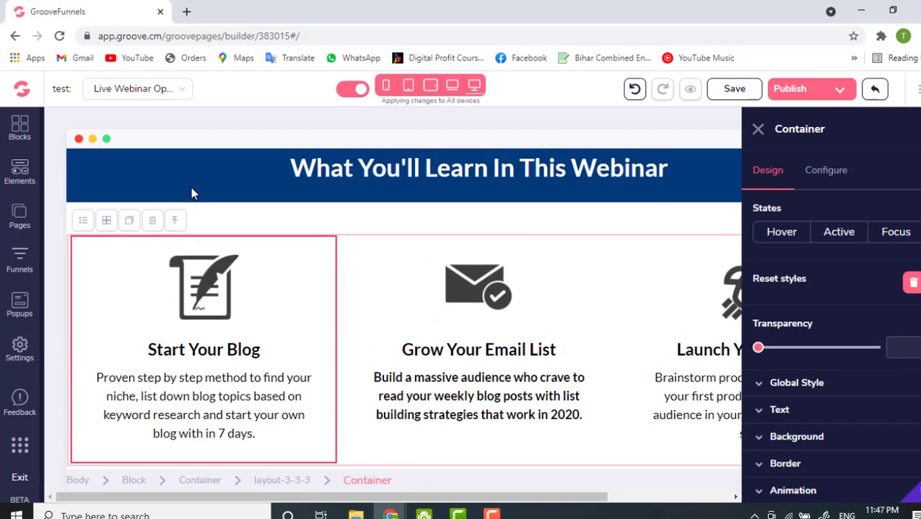
{"action": "scroll", "coordinate": [190, 187], "scroll_direction": "up", "scroll_amount": 4}
{"action": "scroll", "coordinate": [264, 341], "scroll_direction": "down", "scroll_amount": 1}
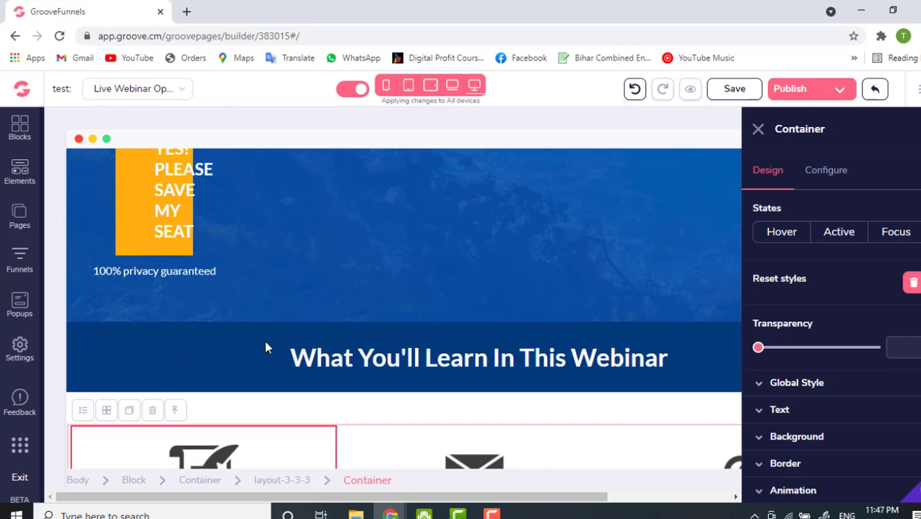
{"action": "scroll", "coordinate": [265, 347], "scroll_direction": "down", "scroll_amount": 1}
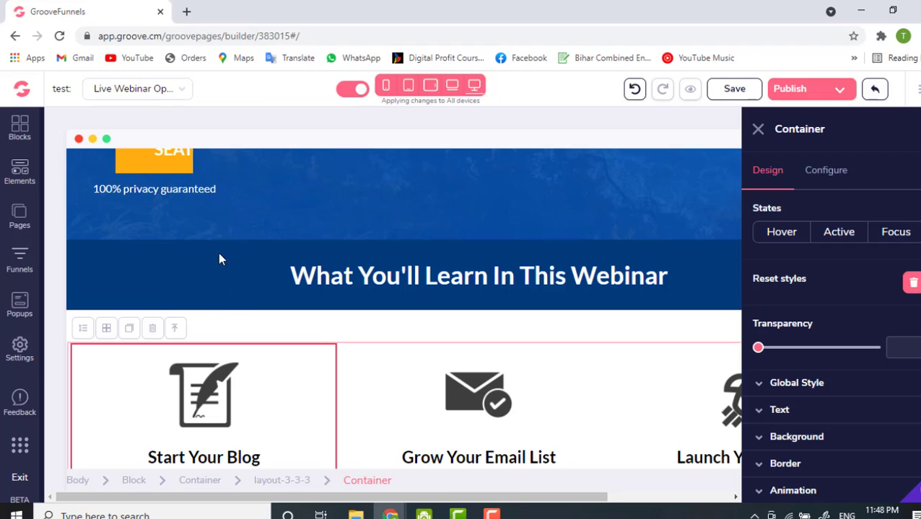
{"action": "scroll", "coordinate": [212, 249], "scroll_direction": "down", "scroll_amount": 1}
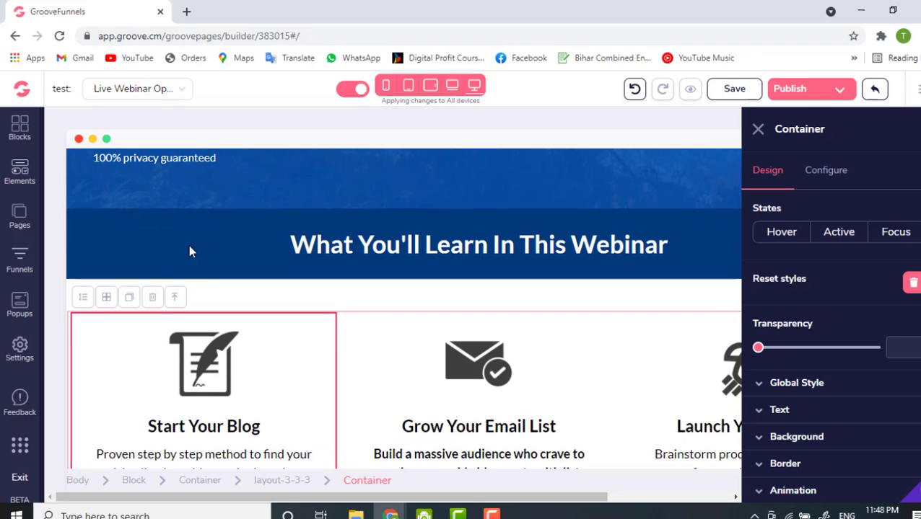
{"action": "scroll", "coordinate": [221, 377], "scroll_direction": "down", "scroll_amount": 1}
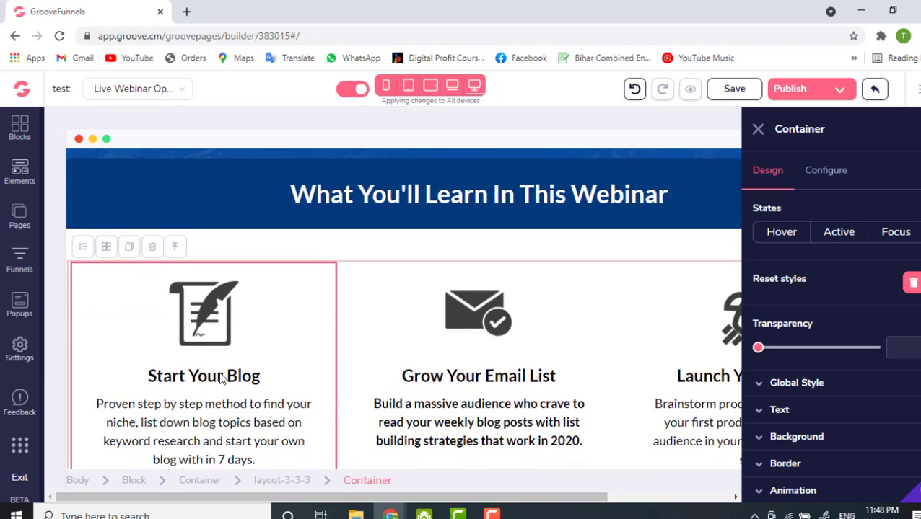
{"action": "scroll", "coordinate": [255, 193], "scroll_direction": "up", "scroll_amount": 5}
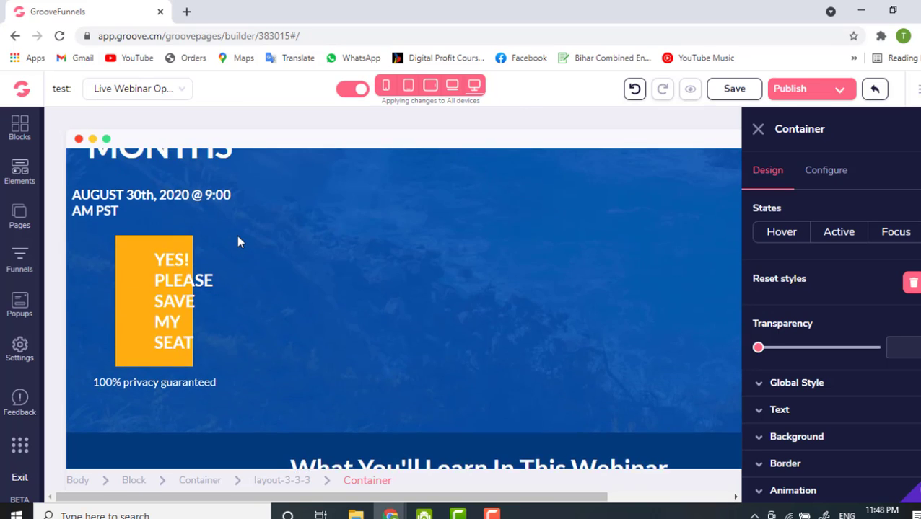
{"action": "scroll", "coordinate": [237, 237], "scroll_direction": "down", "scroll_amount": 6}
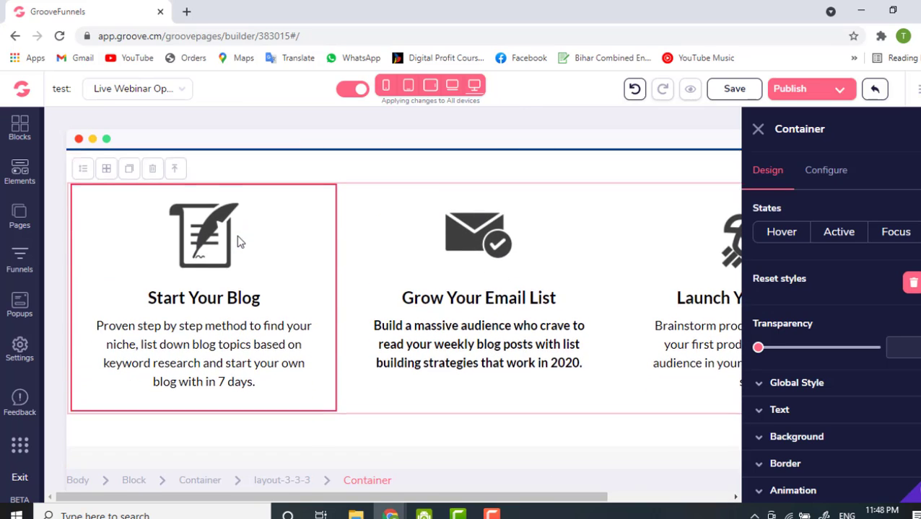
Split the "Start Your Blog" container into three columns and undo the change.
{"action": "scroll", "coordinate": [238, 253], "scroll_direction": "up", "scroll_amount": 1}
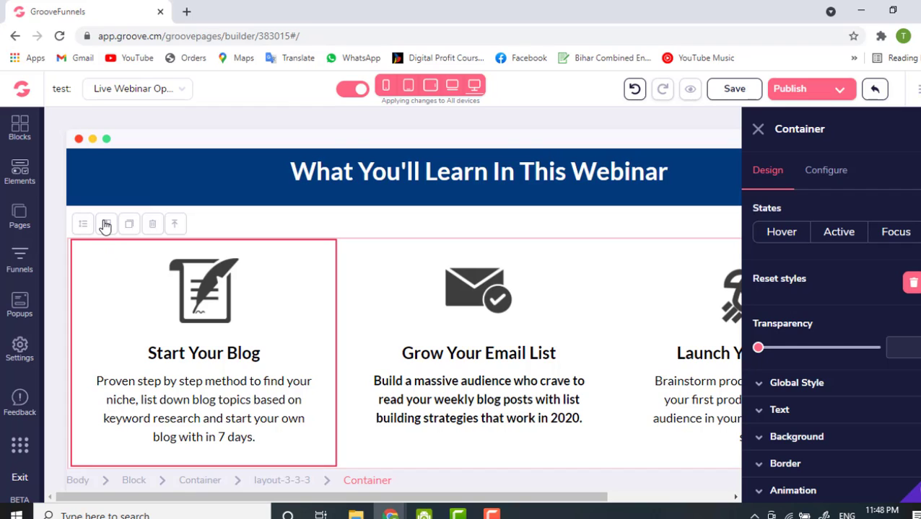
{"action": "left_click", "coordinate": [109, 226]}
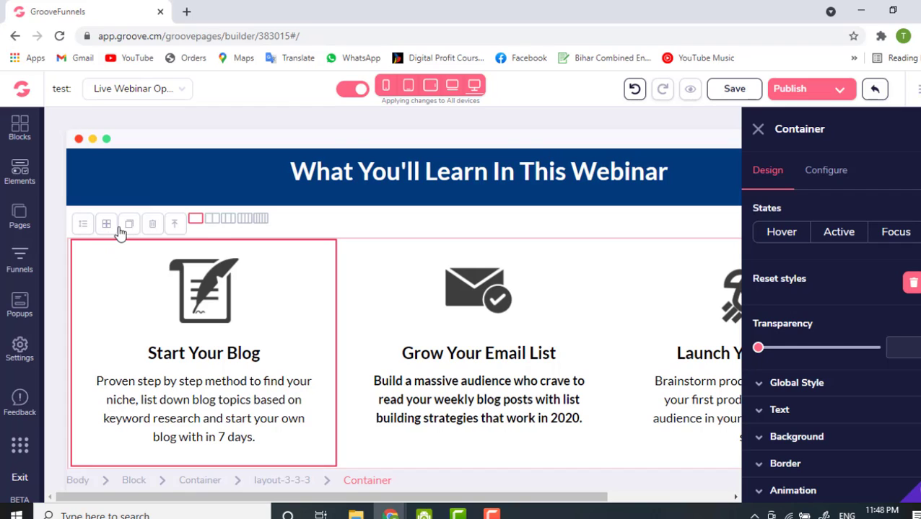
{"action": "left_click", "coordinate": [229, 220]}
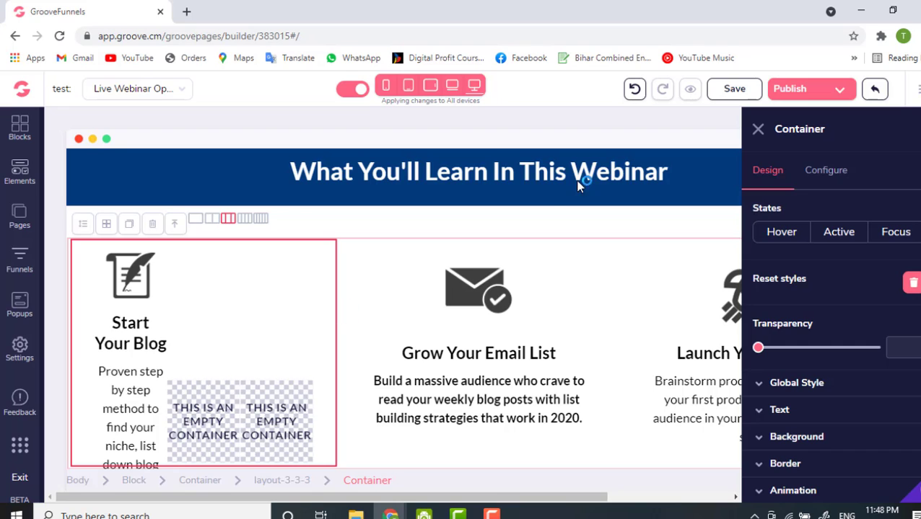
{"action": "left_click", "coordinate": [634, 89]}
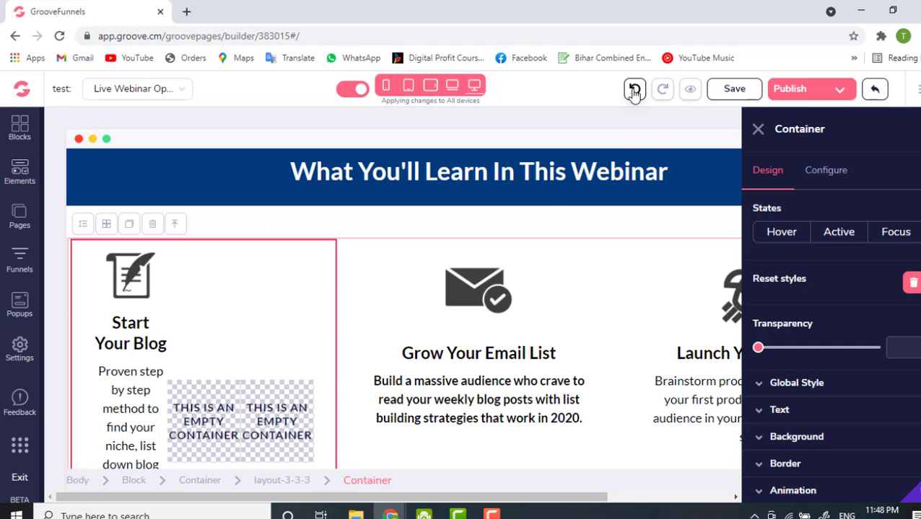
{"action": "left_click", "coordinate": [247, 352]}
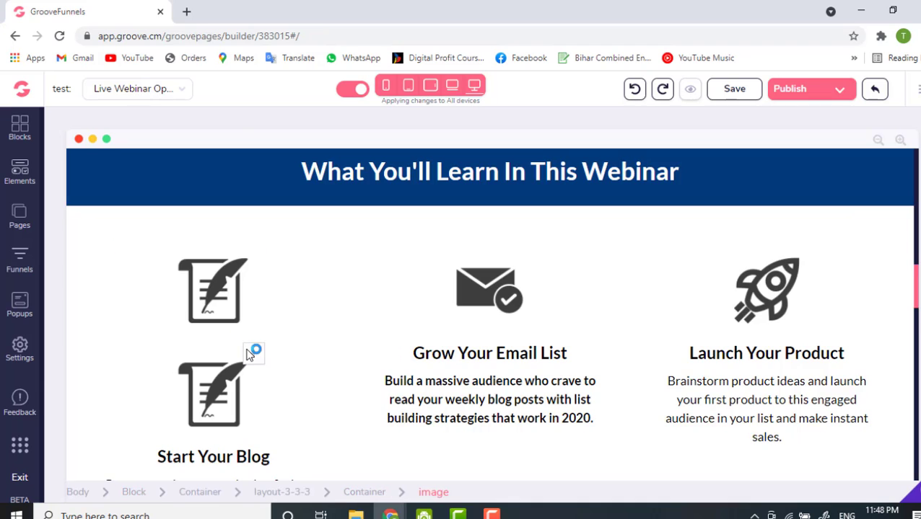
Select the whole testimonials block containing the "What People Say About My Webinar" heading.
{"action": "scroll", "coordinate": [247, 352], "scroll_direction": "down", "scroll_amount": 5}
{"action": "scroll", "coordinate": [247, 352], "scroll_direction": "down", "scroll_amount": 2}
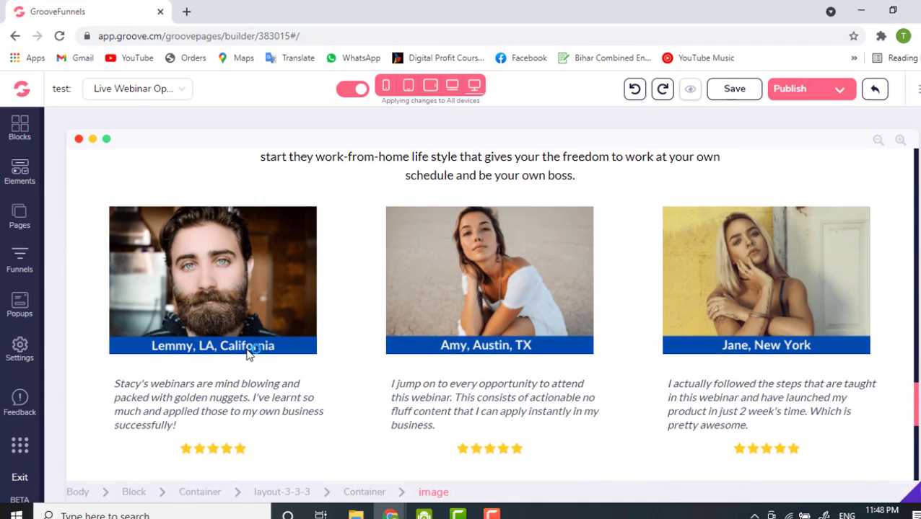
{"action": "left_click", "coordinate": [140, 179]}
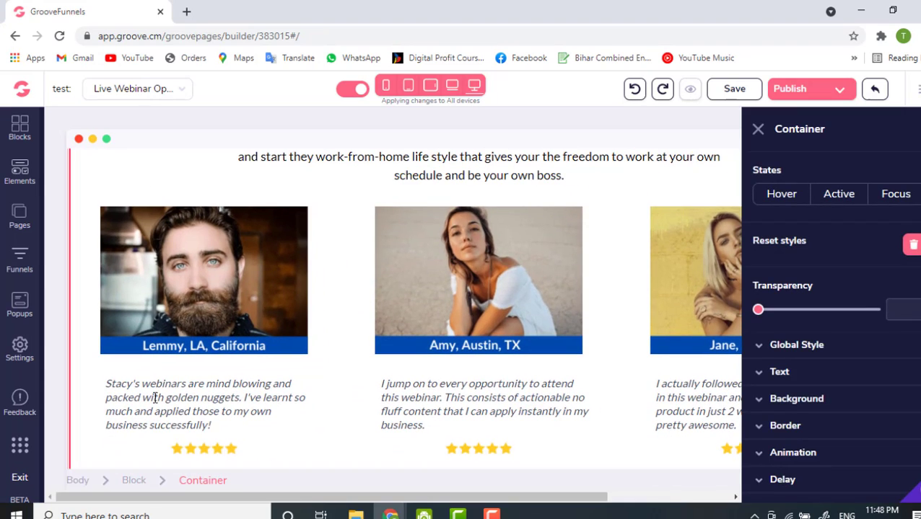
{"action": "left_click", "coordinate": [134, 482]}
{"action": "scroll", "coordinate": [245, 331], "scroll_direction": "up", "scroll_amount": 3}
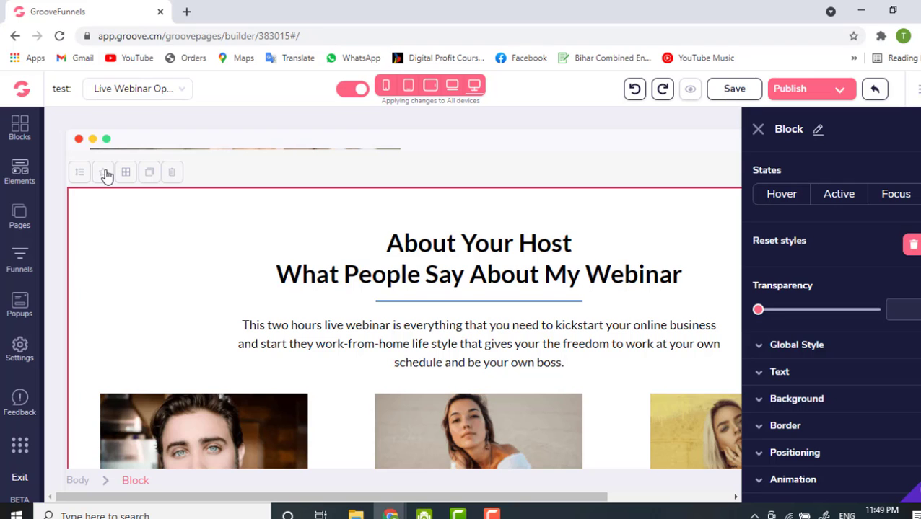
Save the selected testimonials block as a new block in a new category named "Block 1".
{"action": "left_click", "coordinate": [103, 173]}
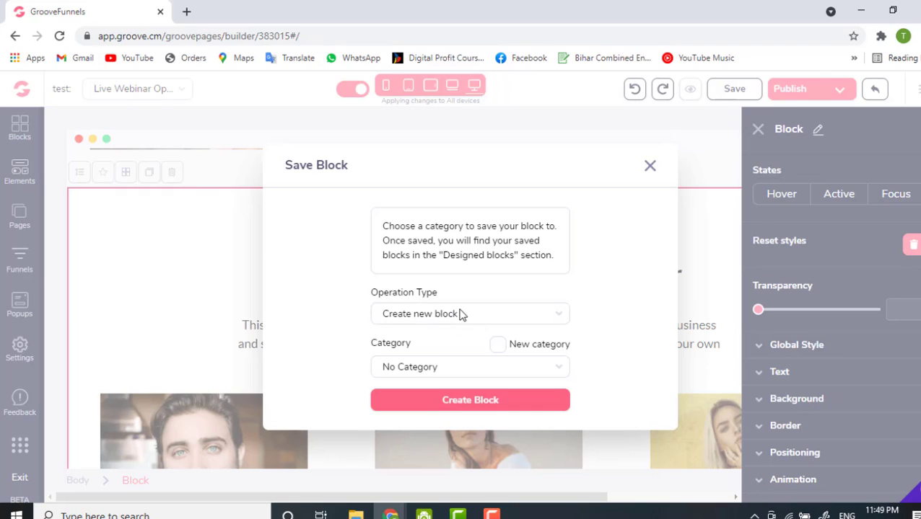
{"action": "left_click", "coordinate": [498, 345]}
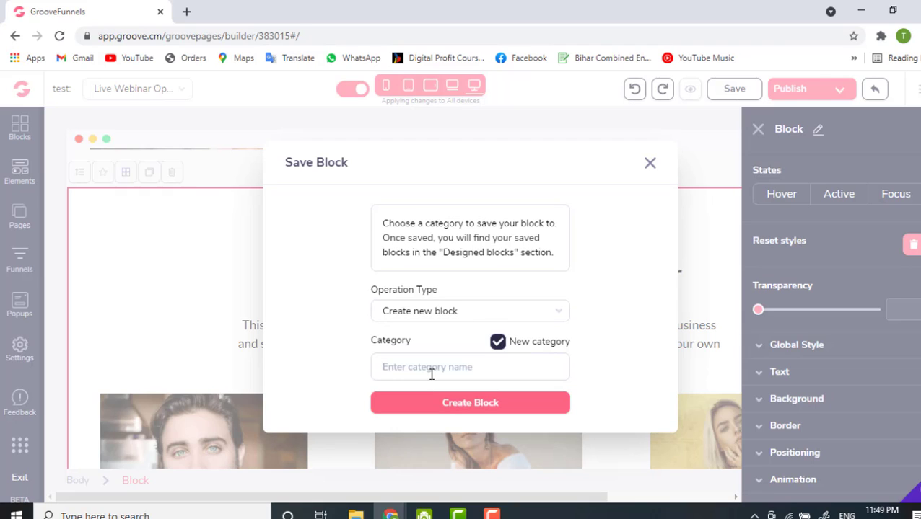
{"action": "type", "text": "t"}
{"action": "key", "text": "BackSpace"}
{"action": "type", "text": "Block 1"}
{"action": "left_click", "coordinate": [462, 405]}
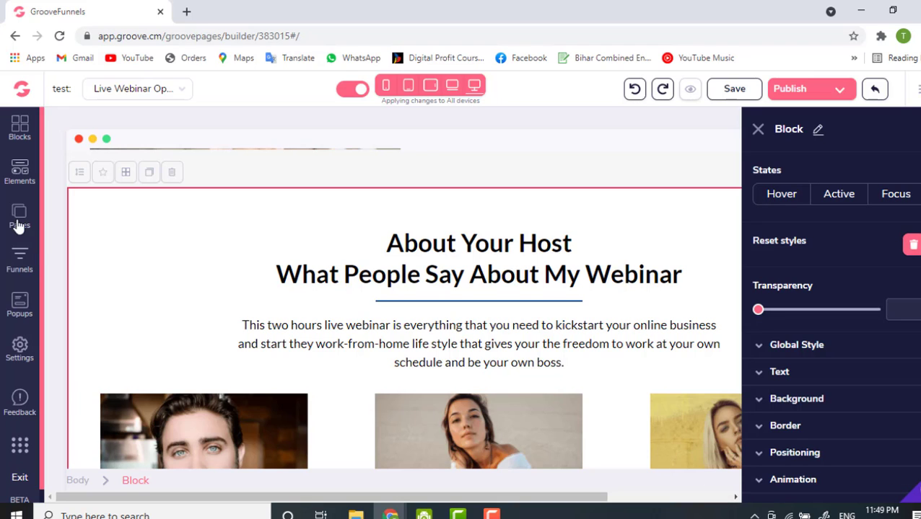
Show the saved block in the "Block 1" category of the designed blocks.
{"action": "left_click", "coordinate": [19, 127]}
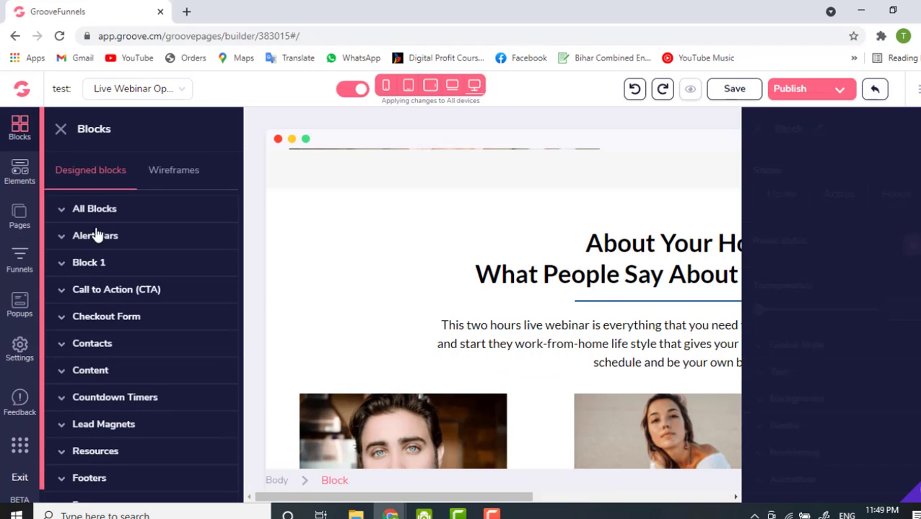
{"action": "scroll", "coordinate": [160, 400], "scroll_direction": "down", "scroll_amount": 1}
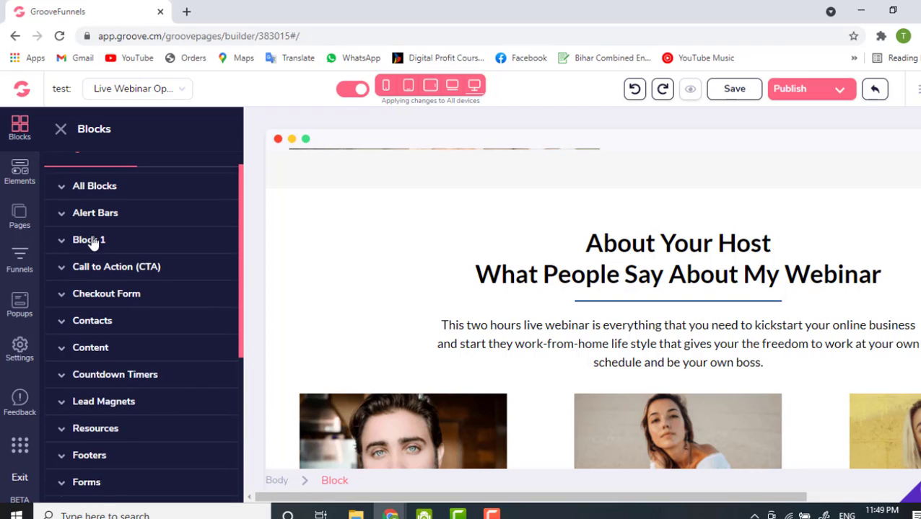
{"action": "left_click", "coordinate": [91, 240]}
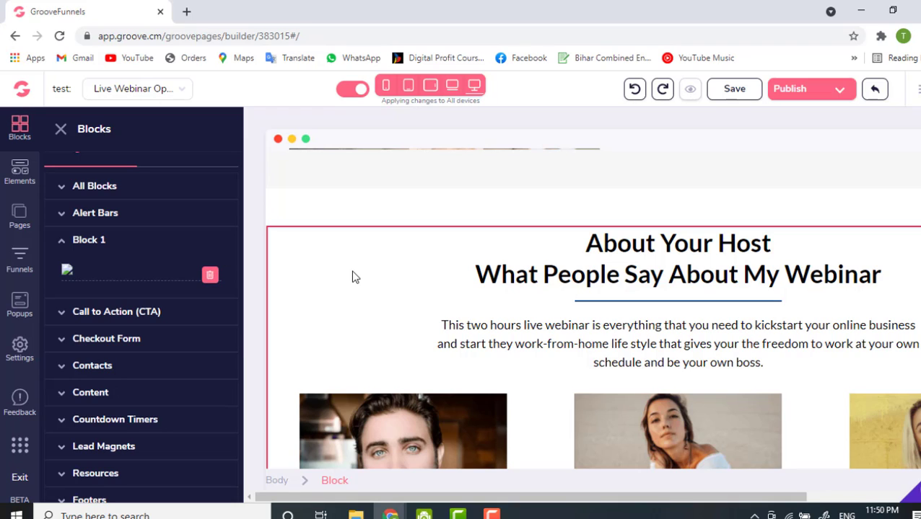
Move the image of the woman with the laptop from its two-column section to below the testimonials' star ratings.
{"action": "scroll", "coordinate": [485, 260], "scroll_direction": "up", "scroll_amount": 2}
{"action": "scroll", "coordinate": [487, 260], "scroll_direction": "down", "scroll_amount": 5}
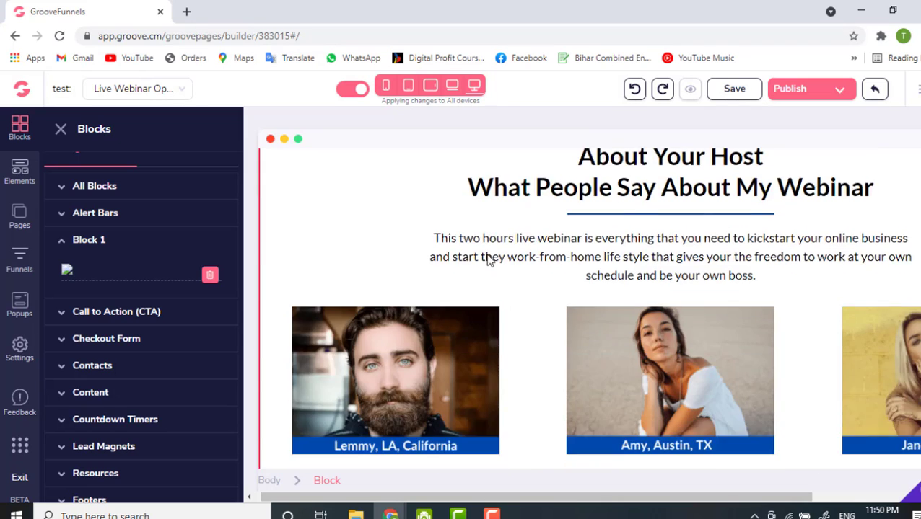
{"action": "scroll", "coordinate": [487, 261], "scroll_direction": "up", "scroll_amount": 5}
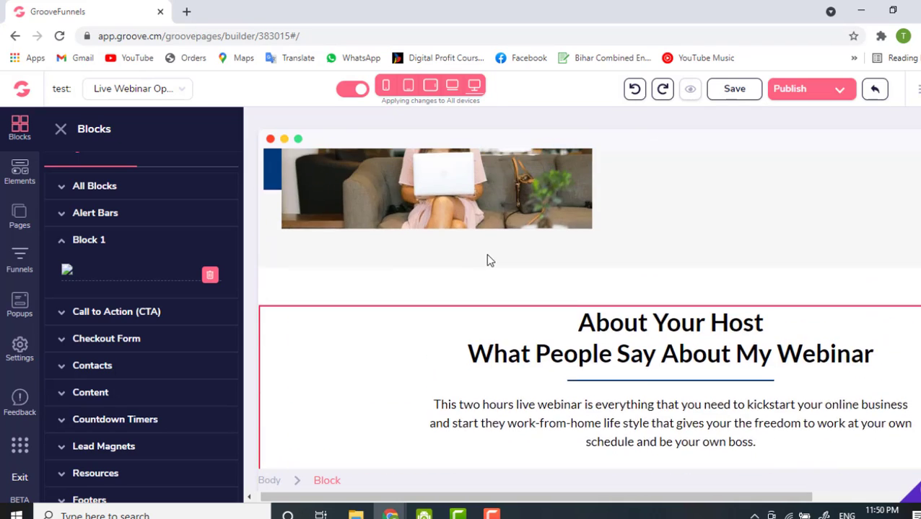
{"action": "scroll", "coordinate": [490, 289], "scroll_direction": "up", "scroll_amount": 1}
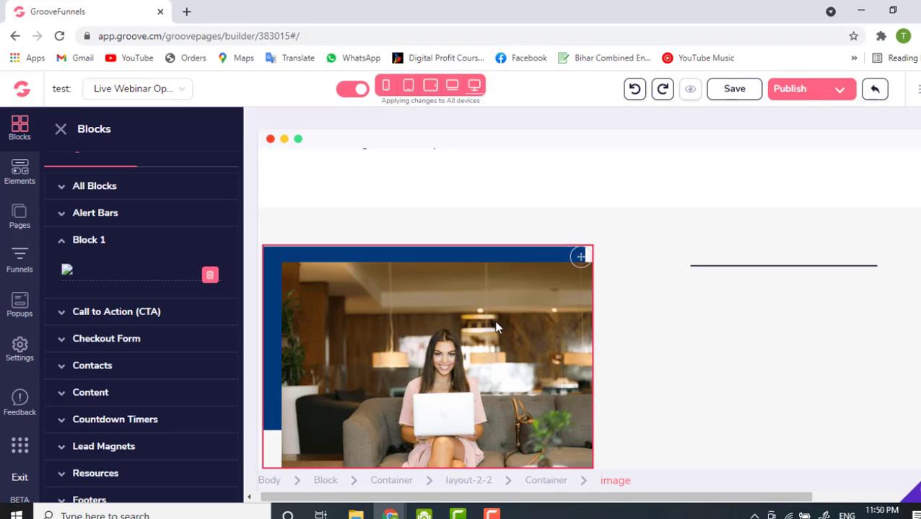
{"action": "scroll", "coordinate": [344, 381], "scroll_direction": "down", "scroll_amount": 1}
{"action": "scroll", "coordinate": [344, 381], "scroll_direction": "up", "scroll_amount": 1}
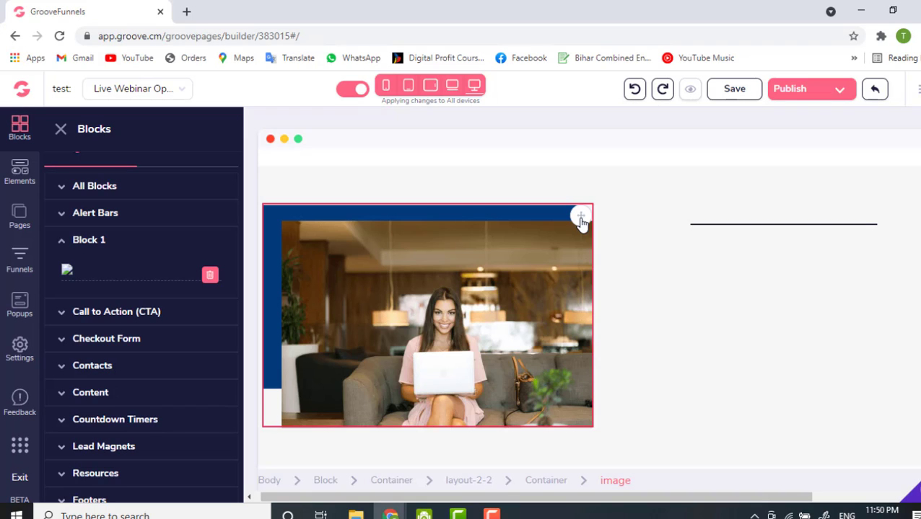
{"action": "scroll", "coordinate": [582, 224], "scroll_direction": "down", "scroll_amount": 5}
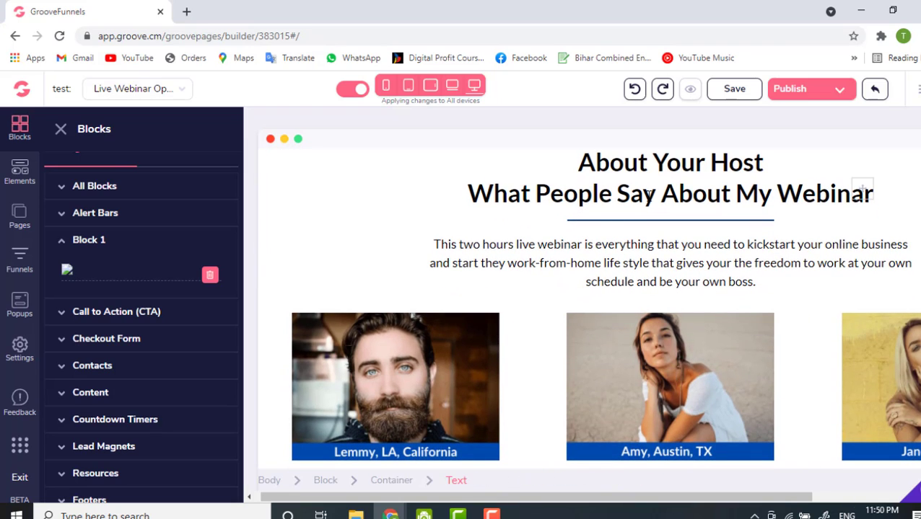
{"action": "scroll", "coordinate": [427, 218], "scroll_direction": "up", "scroll_amount": 5}
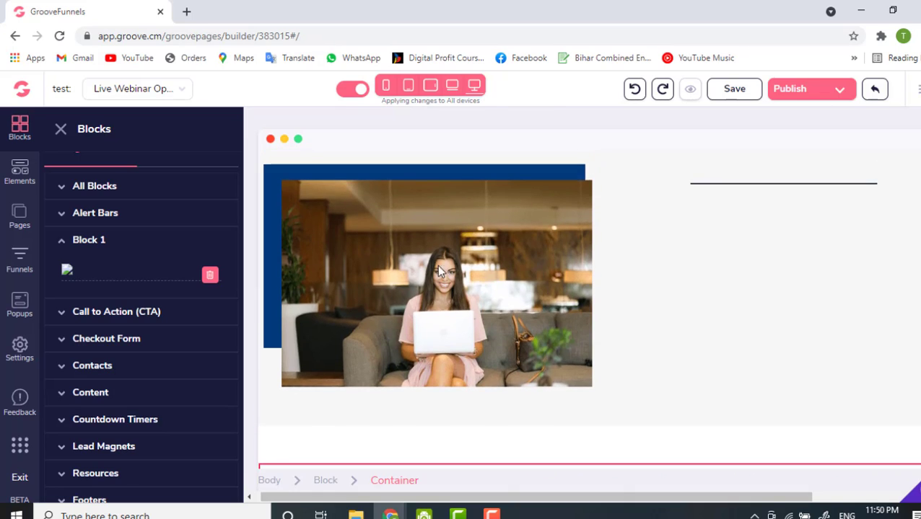
{"action": "left_click", "coordinate": [578, 176]}
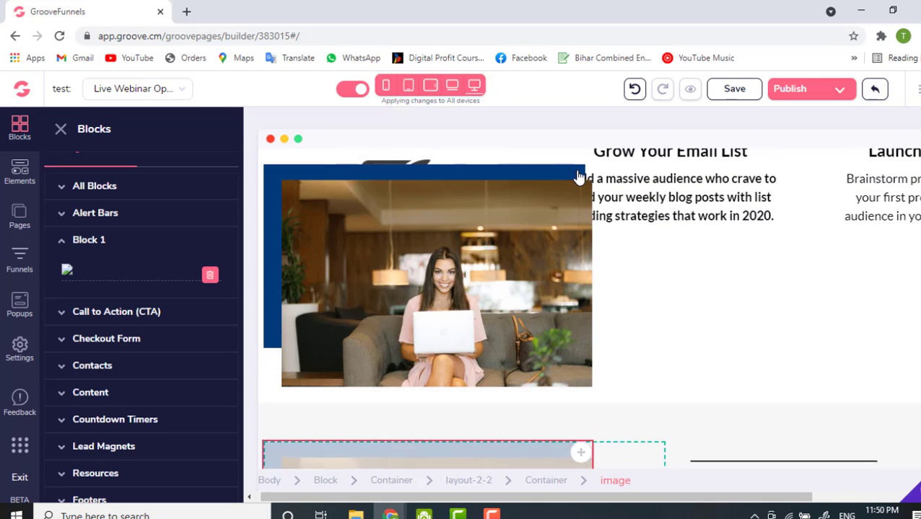
{"action": "left_click_drag", "start_coordinate": [578, 176], "coordinate": [599, 388]}
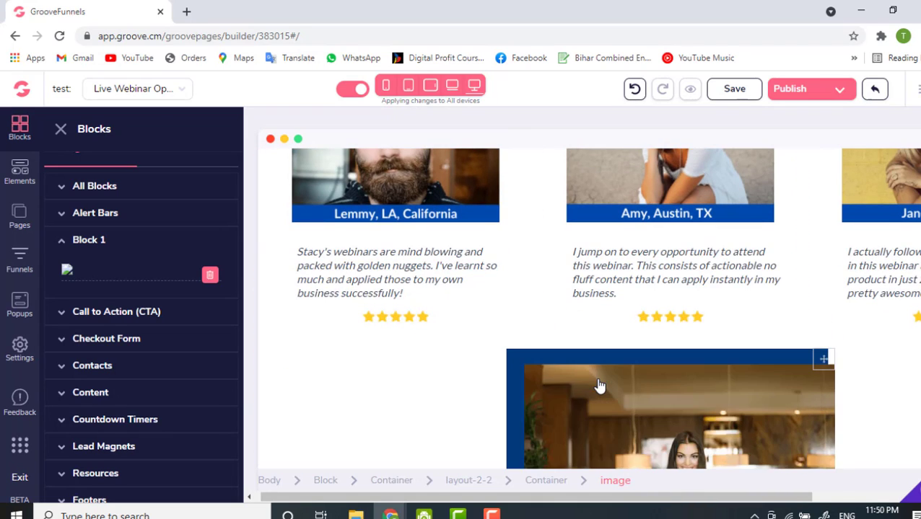
Select the relocated image of the woman with the laptop to bring up its settings.
{"action": "scroll", "coordinate": [599, 386], "scroll_direction": "down", "scroll_amount": 2}
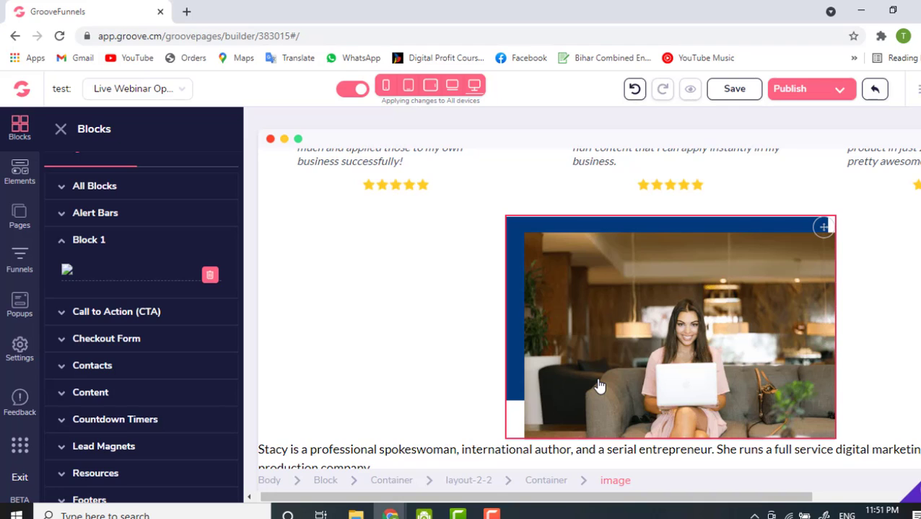
{"action": "left_click", "coordinate": [838, 245]}
{"action": "left_click", "coordinate": [816, 231]}
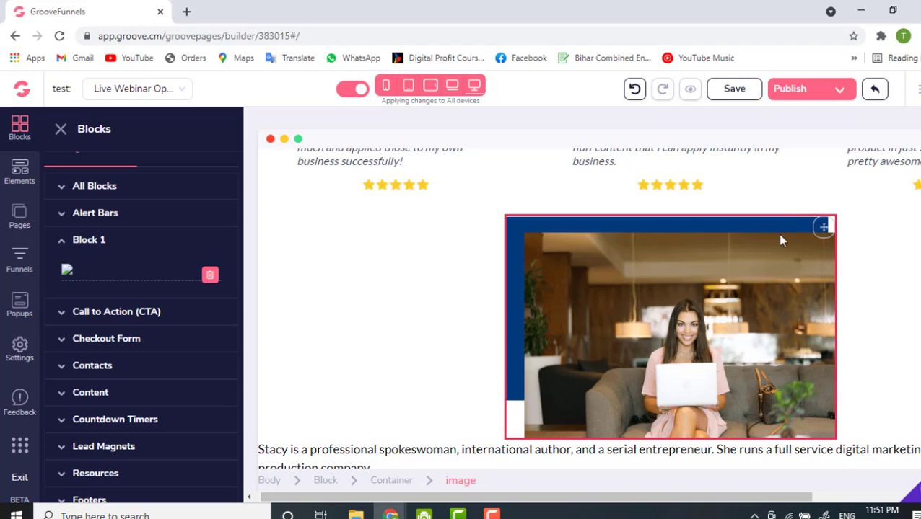
{"action": "scroll", "coordinate": [706, 246], "scroll_direction": "up", "scroll_amount": 1}
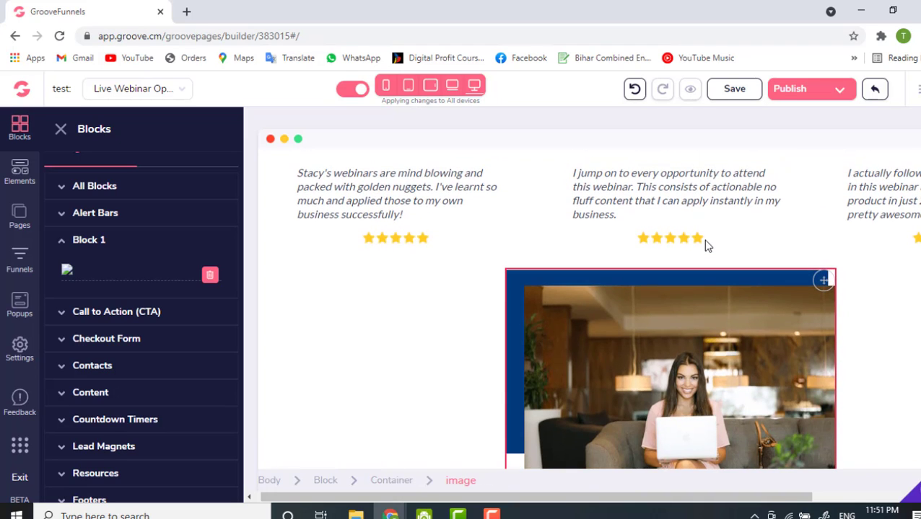
{"action": "scroll", "coordinate": [706, 246], "scroll_direction": "down", "scroll_amount": 2}
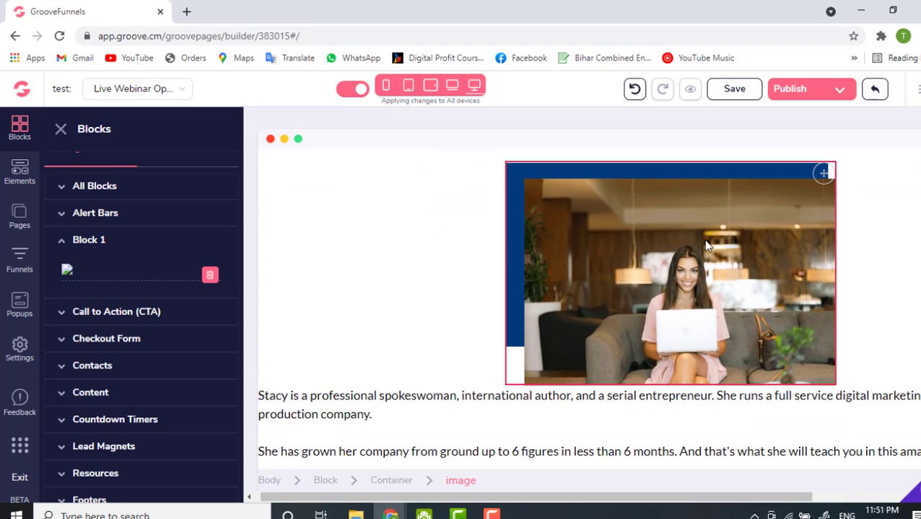
{"action": "left_click", "coordinate": [676, 247]}
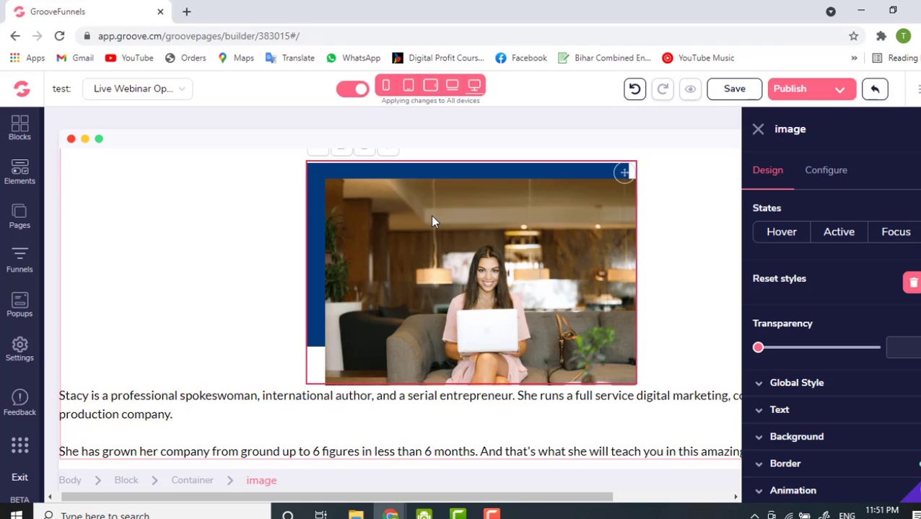
Examine the Design and Configure settings available for the selected image.
{"action": "scroll", "coordinate": [366, 208], "scroll_direction": "up", "scroll_amount": 1}
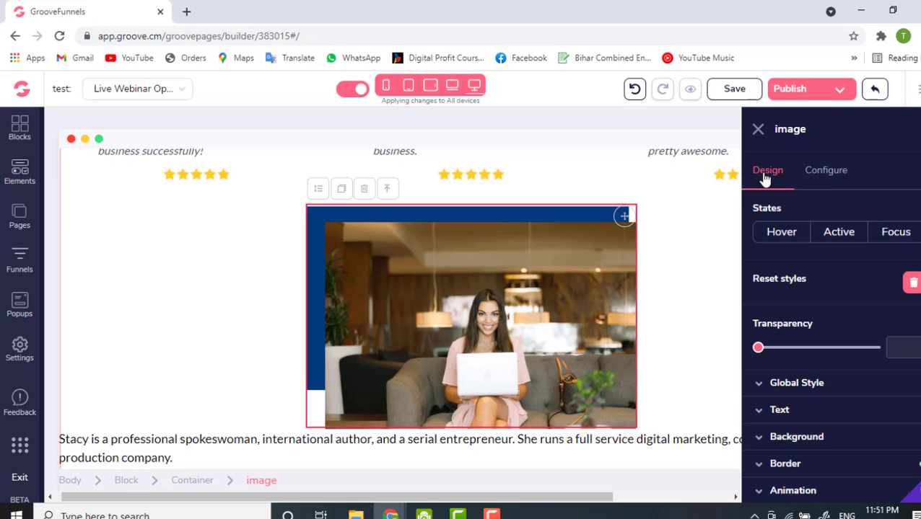
{"action": "scroll", "coordinate": [790, 311], "scroll_direction": "down", "scroll_amount": 3}
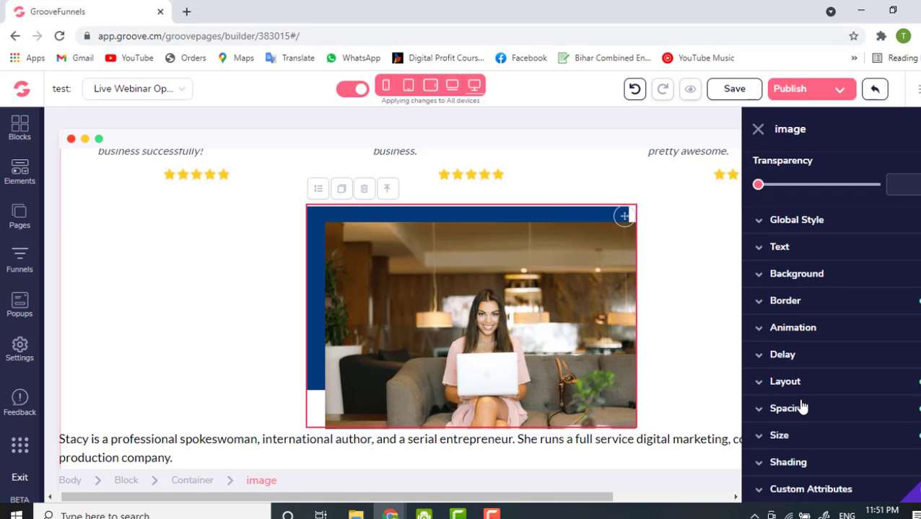
{"action": "scroll", "coordinate": [800, 316], "scroll_direction": "up", "scroll_amount": 3}
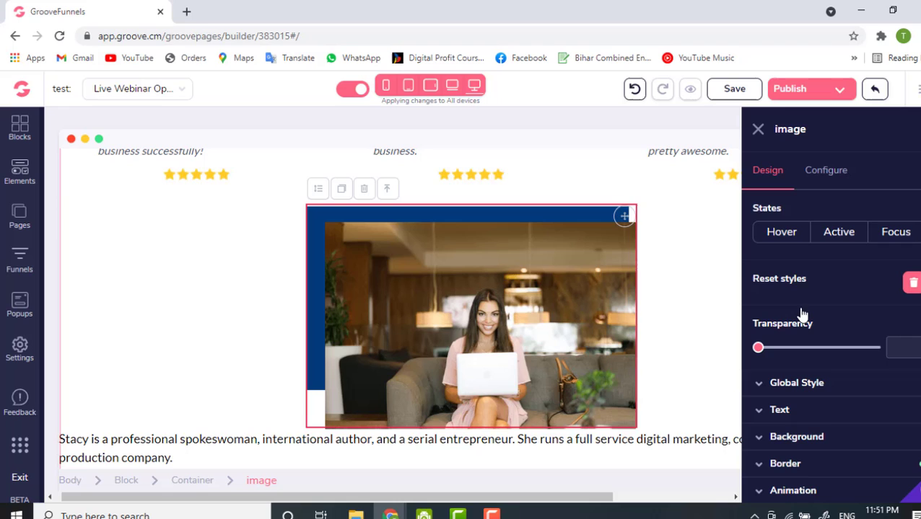
{"action": "left_click", "coordinate": [820, 183]}
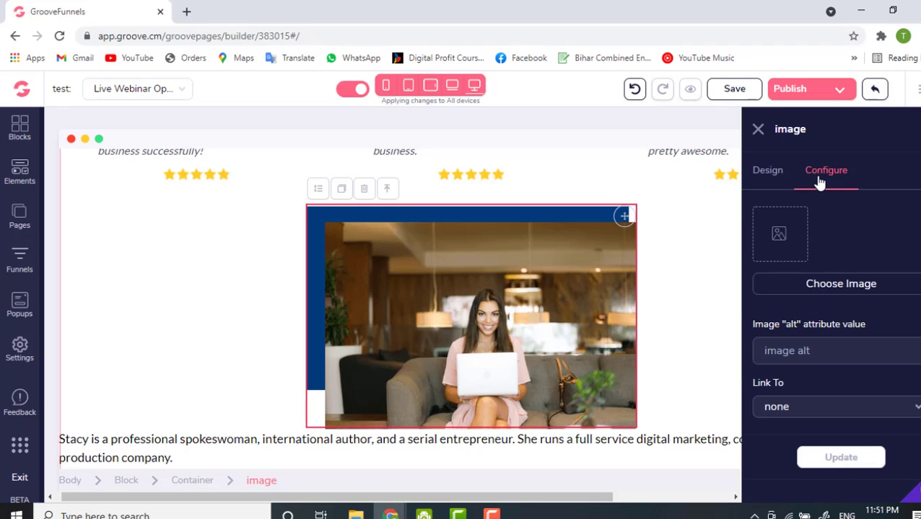
{"action": "scroll", "coordinate": [452, 175], "scroll_direction": "up", "scroll_amount": 2}
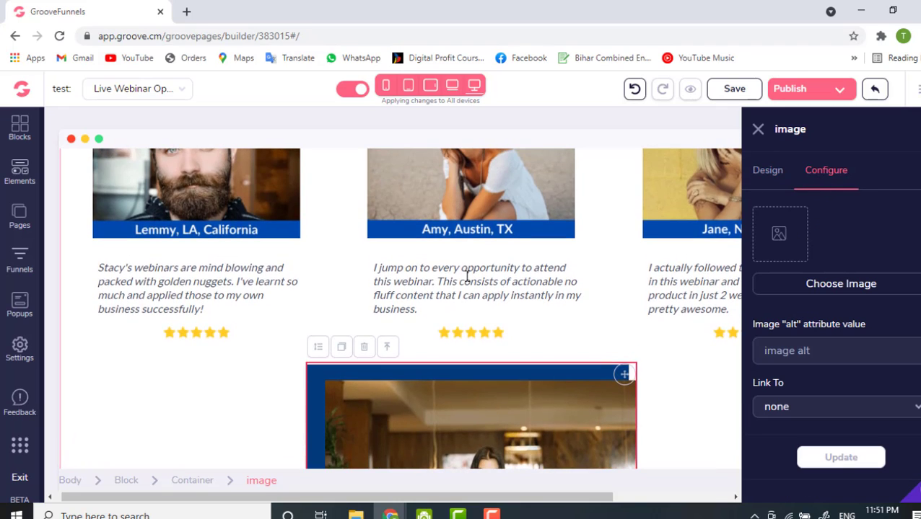
Select the middle testimonial's paragraph and examine its text style settings.
{"action": "left_click", "coordinate": [467, 279]}
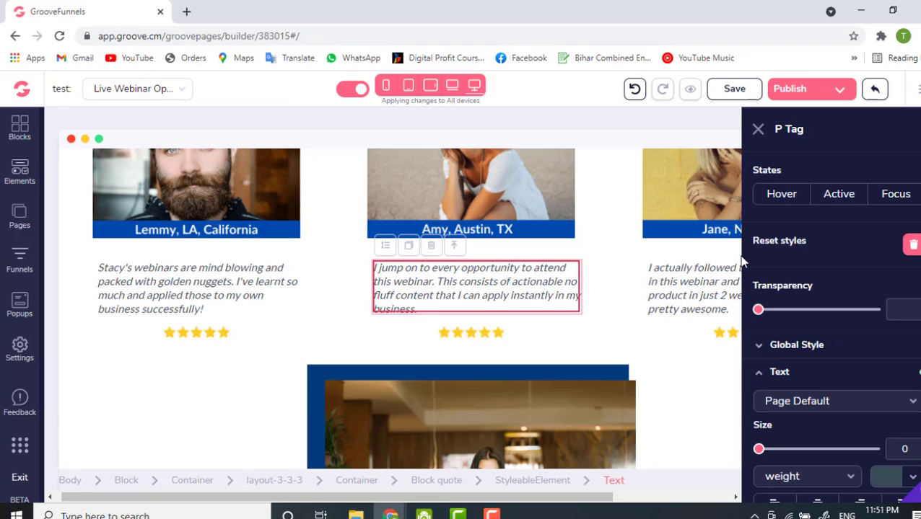
{"action": "scroll", "coordinate": [525, 232], "scroll_direction": "up", "scroll_amount": 1}
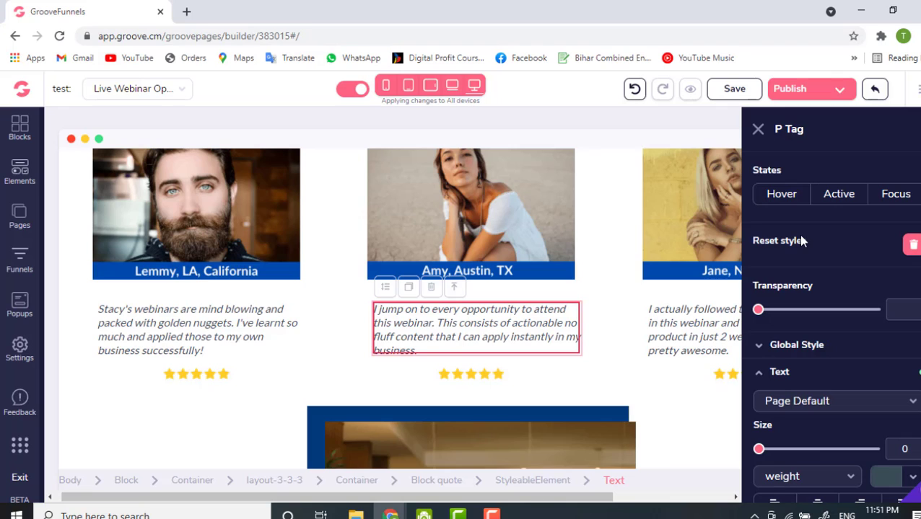
{"action": "scroll", "coordinate": [598, 365], "scroll_direction": "down", "scroll_amount": 2}
{"action": "scroll", "coordinate": [598, 365], "scroll_direction": "up", "scroll_amount": 11}
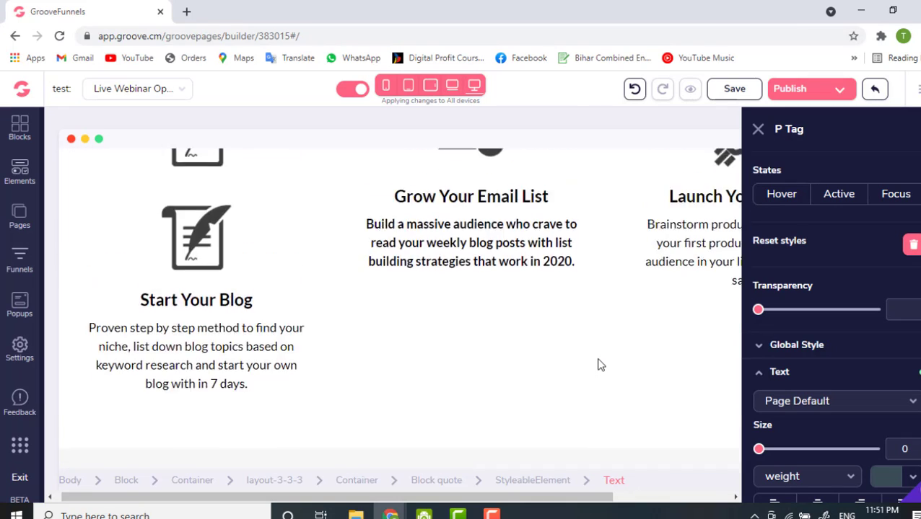
{"action": "scroll", "coordinate": [598, 365], "scroll_direction": "down", "scroll_amount": 10}
{"action": "scroll", "coordinate": [598, 365], "scroll_direction": "down", "scroll_amount": 3}
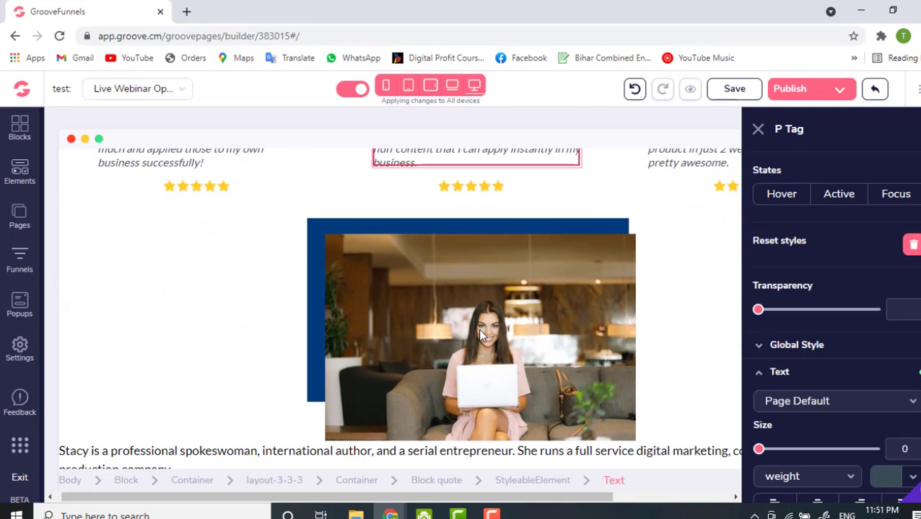
Open the image library for the image of the woman with the laptop and view the upload option without choosing a file.
{"action": "left_click", "coordinate": [585, 327]}
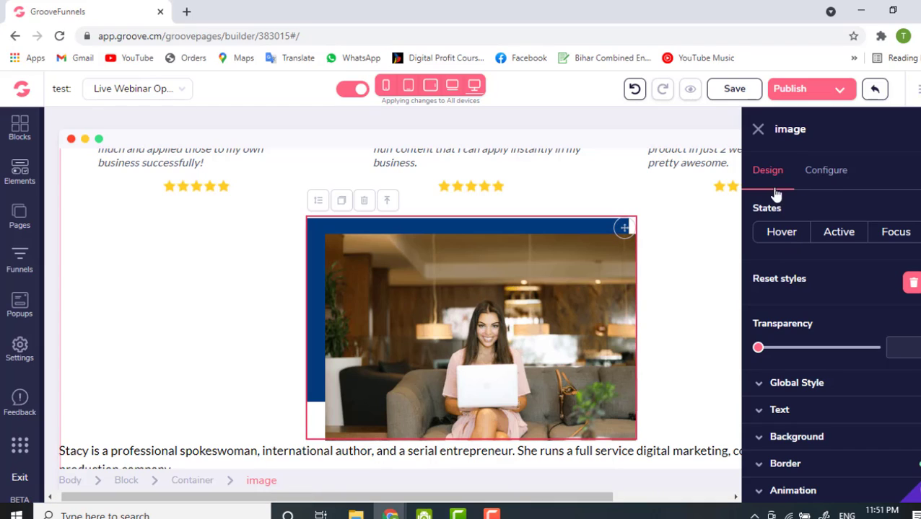
{"action": "left_click", "coordinate": [829, 173]}
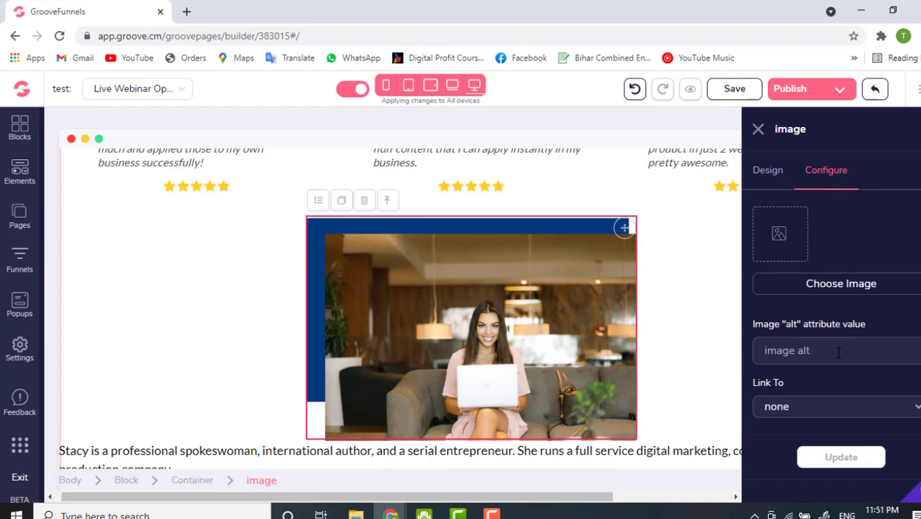
{"action": "left_click", "coordinate": [819, 297]}
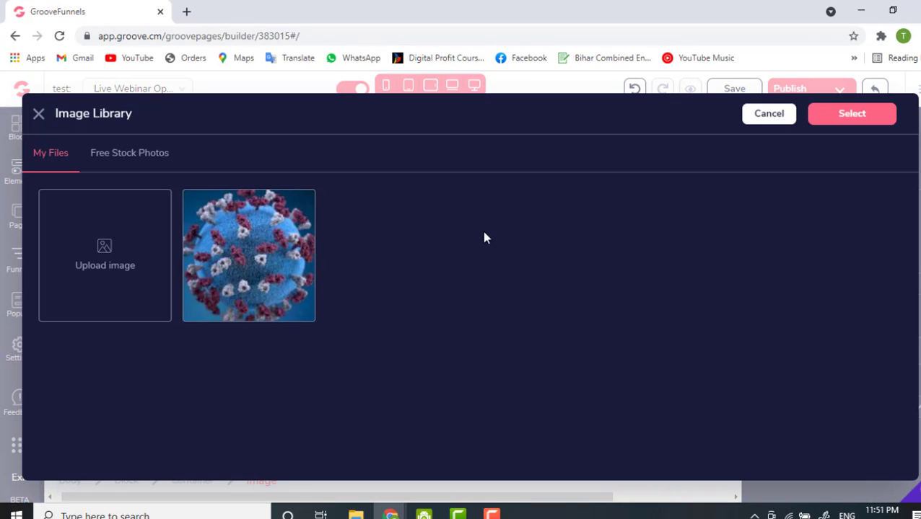
{"action": "left_click", "coordinate": [106, 241]}
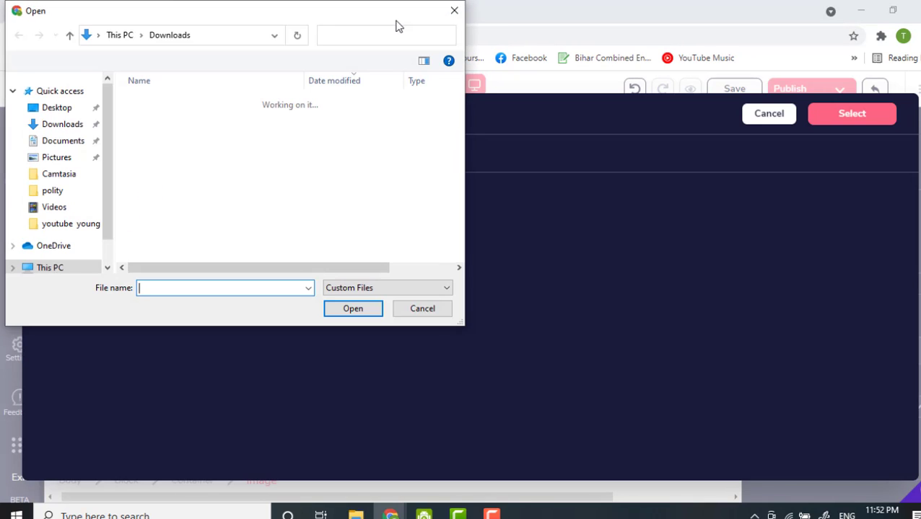
{"action": "left_click", "coordinate": [453, 10]}
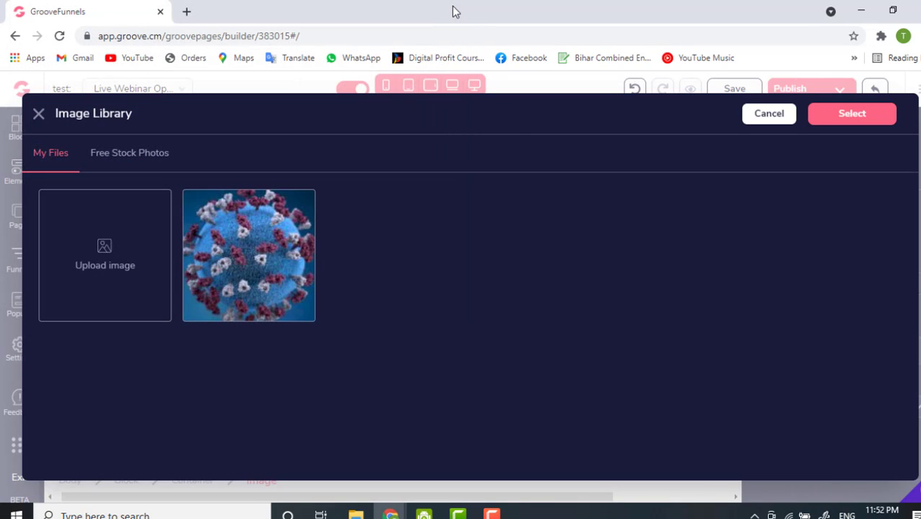
Search the free stock photos for "computer" and add the photo of the pink laptop on a marble table to My Files.
{"action": "left_click", "coordinate": [127, 158]}
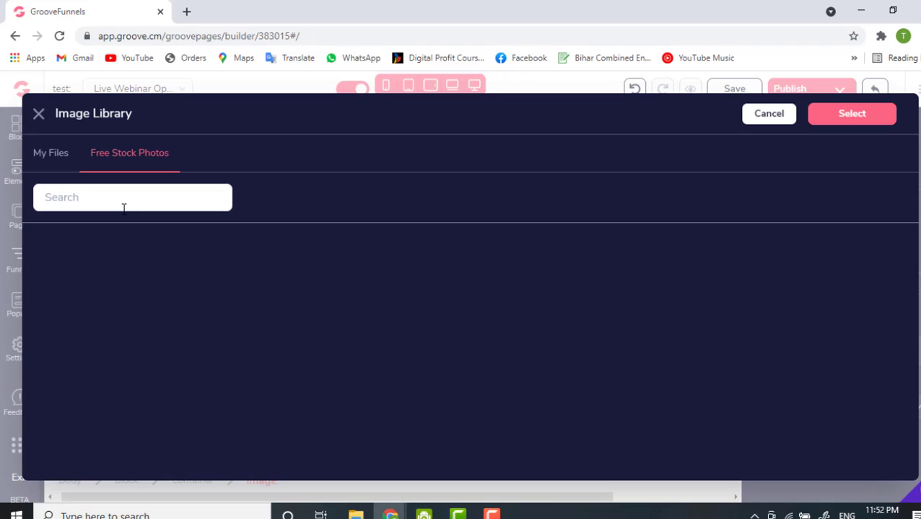
{"action": "type", "text": "computer"}
{"action": "key", "text": "Return"}
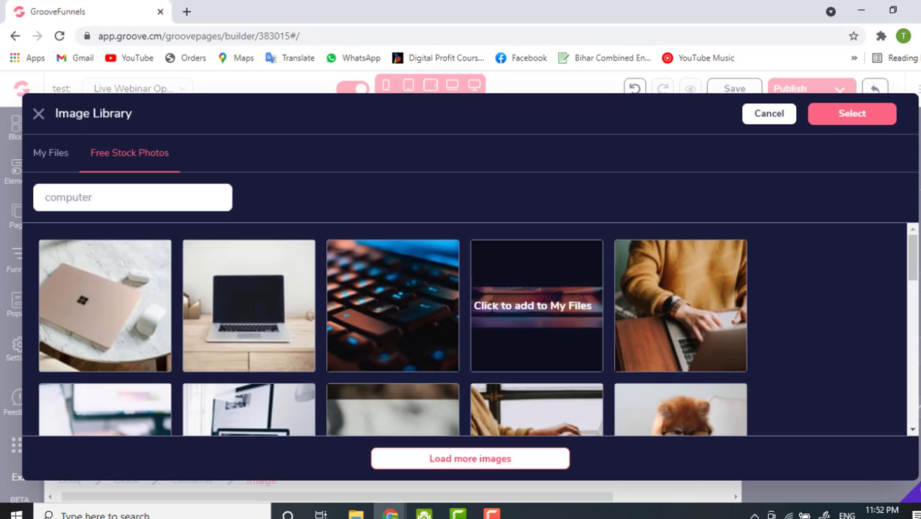
{"action": "left_click", "coordinate": [92, 286]}
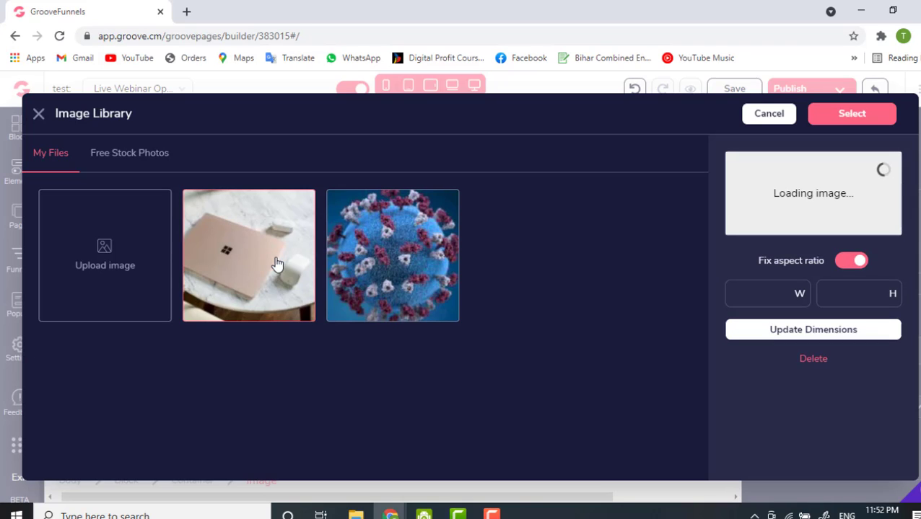
Select the pink laptop photo in My Files and load its preview and dimensions.
{"action": "left_click", "coordinate": [277, 267]}
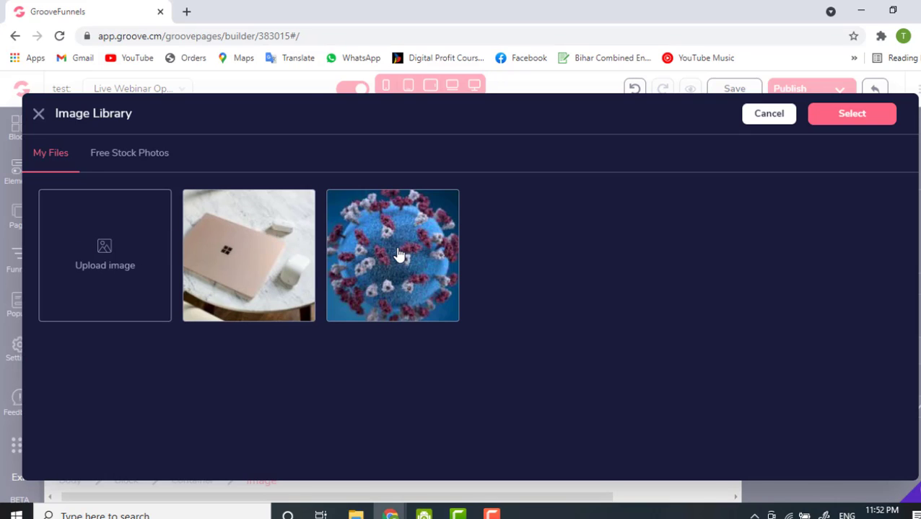
{"action": "left_click", "coordinate": [274, 260]}
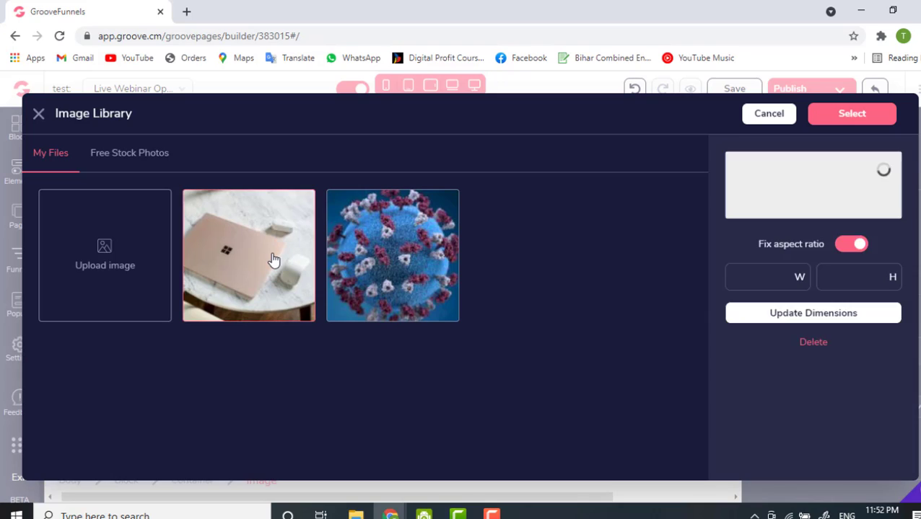
{"action": "left_click", "coordinate": [273, 260]}
{"action": "left_click", "coordinate": [274, 260]}
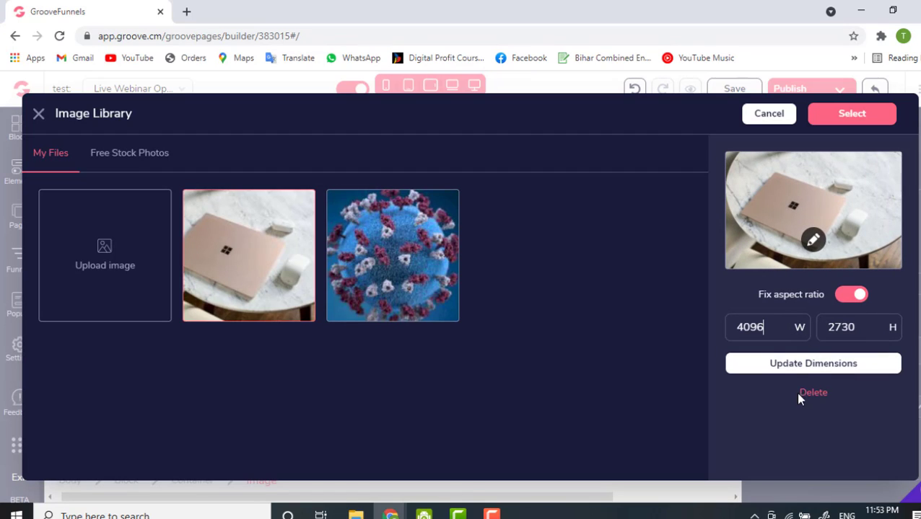
Try to crop the pink laptop photo by trimming its left and right sides.
{"action": "left_click", "coordinate": [814, 242]}
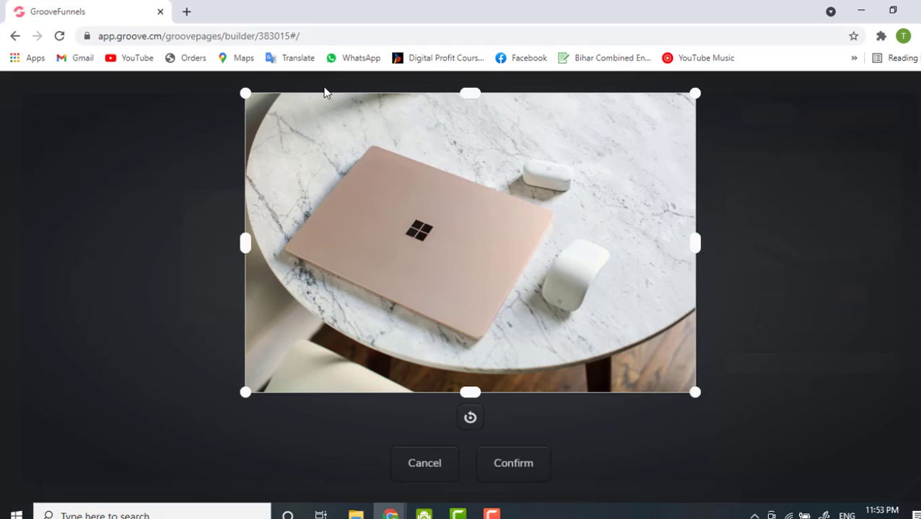
{"action": "left_click_drag", "start_coordinate": [245, 94], "coordinate": [323, 99]}
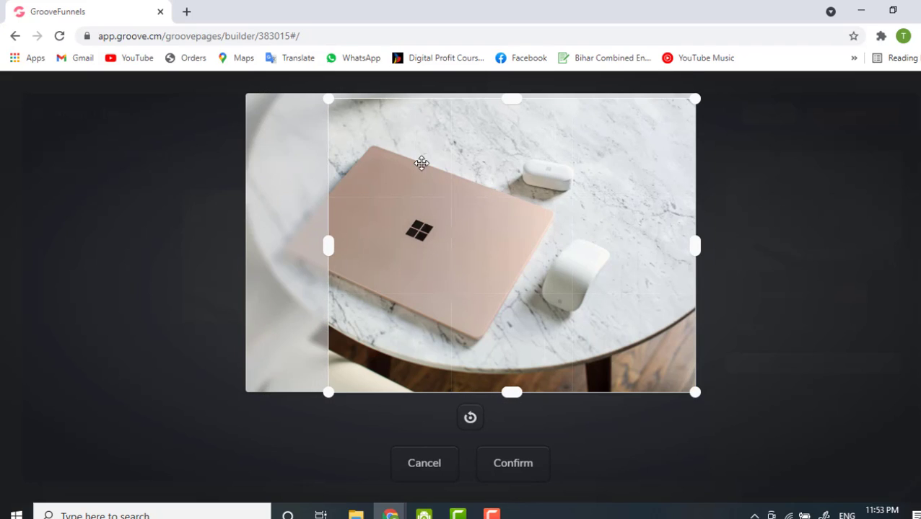
{"action": "left_click_drag", "start_coordinate": [691, 250], "coordinate": [623, 259]}
{"action": "left_click", "coordinate": [511, 476]}
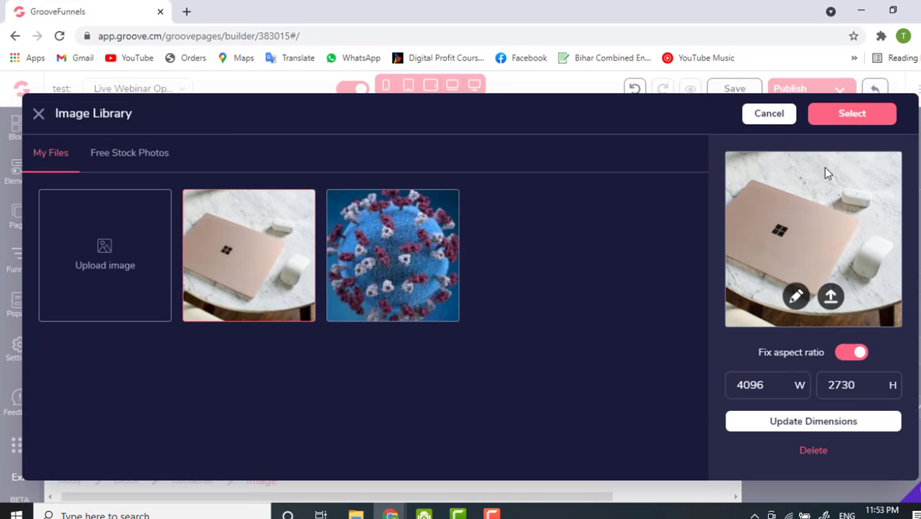
Replace the page image with the selected laptop photo, using the alt text "name" and keeping its link set to none.
{"action": "left_click", "coordinate": [853, 116]}
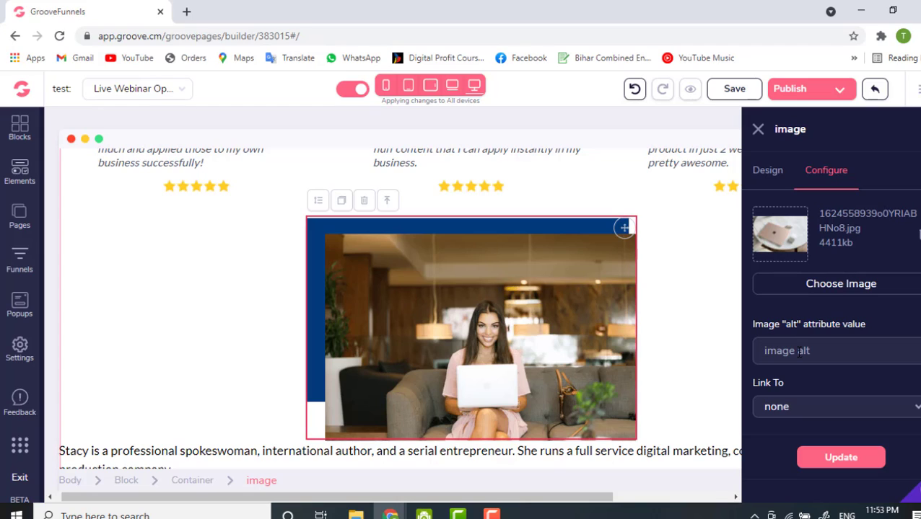
{"action": "left_click", "coordinate": [800, 352]}
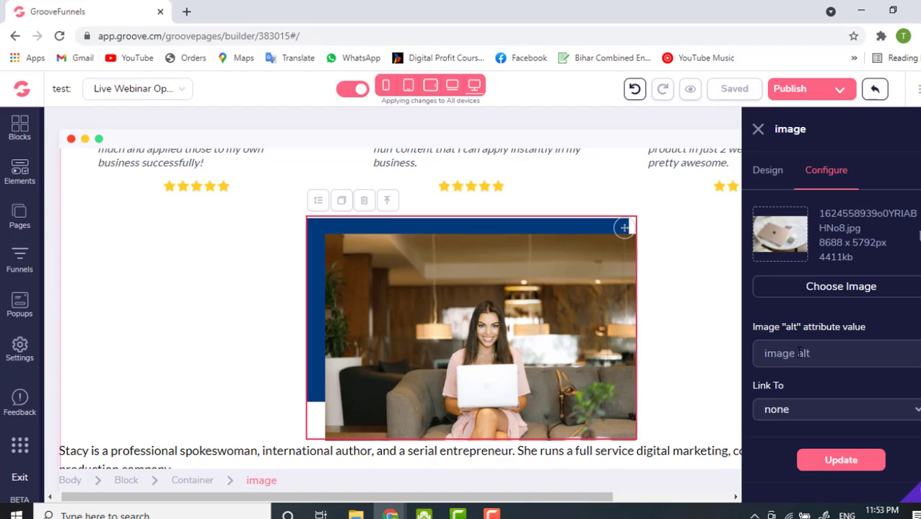
{"action": "type", "text": "name"}
{"action": "left_click", "coordinate": [786, 411]}
{"action": "scroll", "coordinate": [788, 424], "scroll_direction": "down", "scroll_amount": 1}
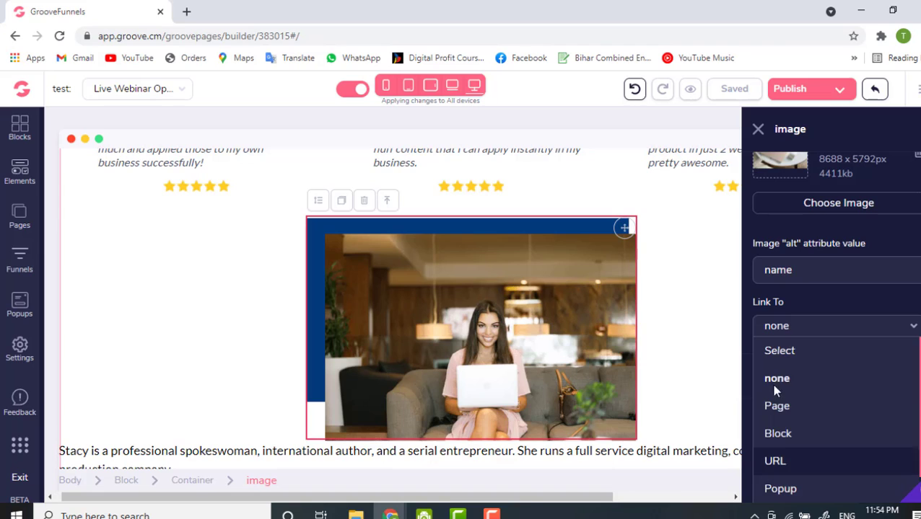
{"action": "left_click", "coordinate": [800, 325]}
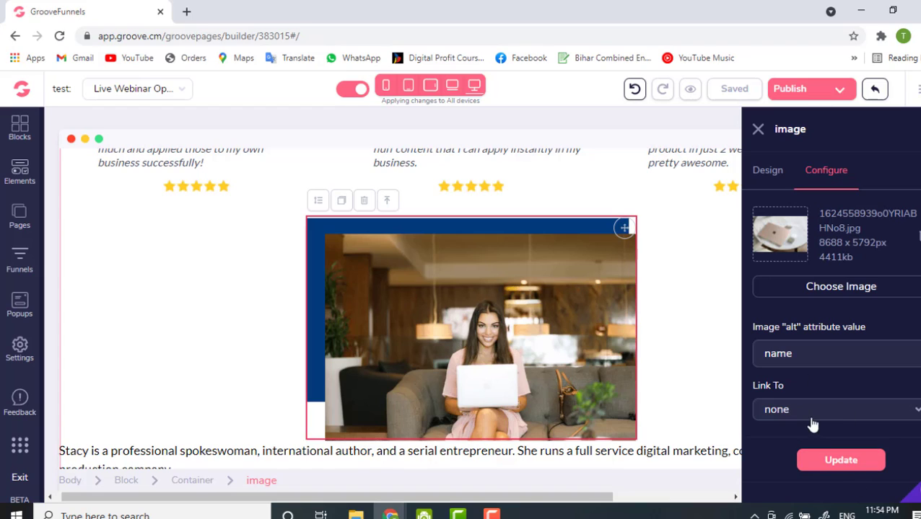
{"action": "left_click", "coordinate": [841, 462]}
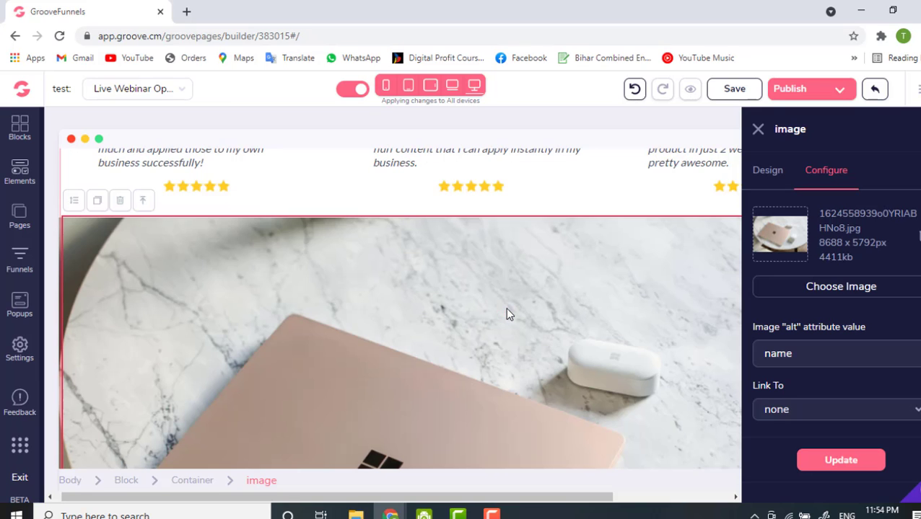
Check how the replacement laptop image sits on the page between the testimonials and the text below.
{"action": "scroll", "coordinate": [417, 305], "scroll_direction": "down", "scroll_amount": 4}
{"action": "scroll", "coordinate": [417, 316], "scroll_direction": "up", "scroll_amount": 8}
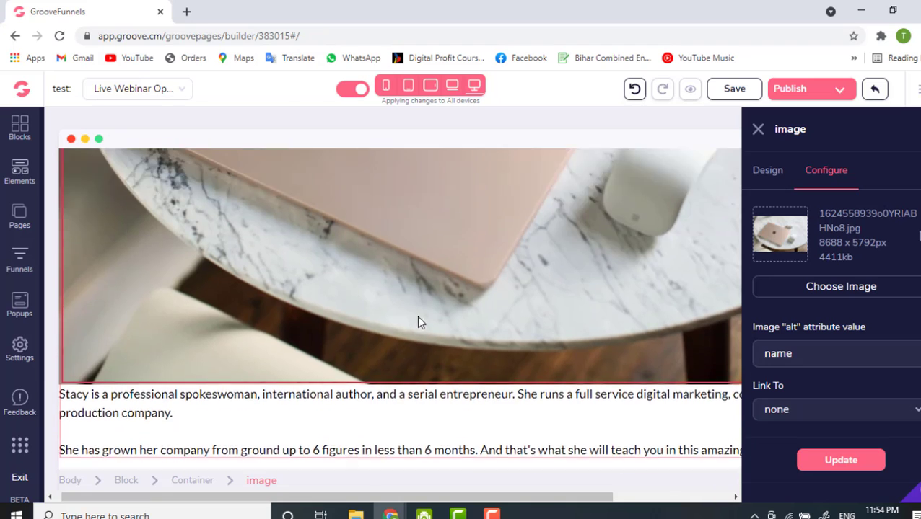
{"action": "scroll", "coordinate": [418, 318], "scroll_direction": "down", "scroll_amount": 3}
{"action": "scroll", "coordinate": [418, 318], "scroll_direction": "up", "scroll_amount": 1}
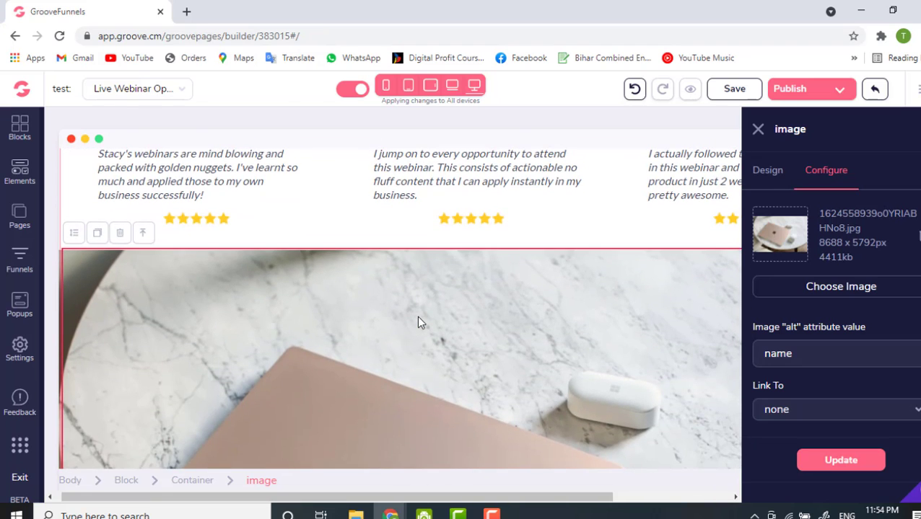
{"action": "scroll", "coordinate": [417, 321], "scroll_direction": "down", "scroll_amount": 1}
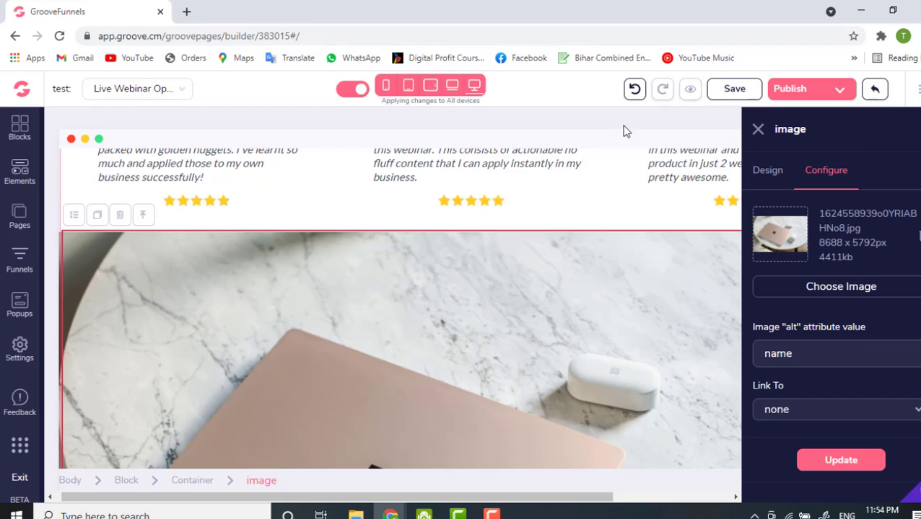
Examine the laptop image's Design settings, from transparency to custom attributes, alongside its appearance on the page.
{"action": "left_click", "coordinate": [776, 179]}
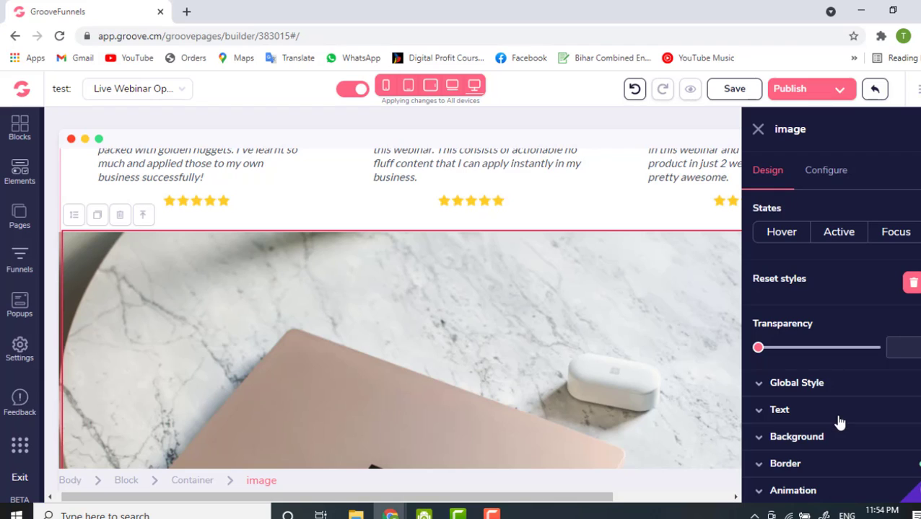
{"action": "scroll", "coordinate": [830, 415], "scroll_direction": "down", "scroll_amount": 2}
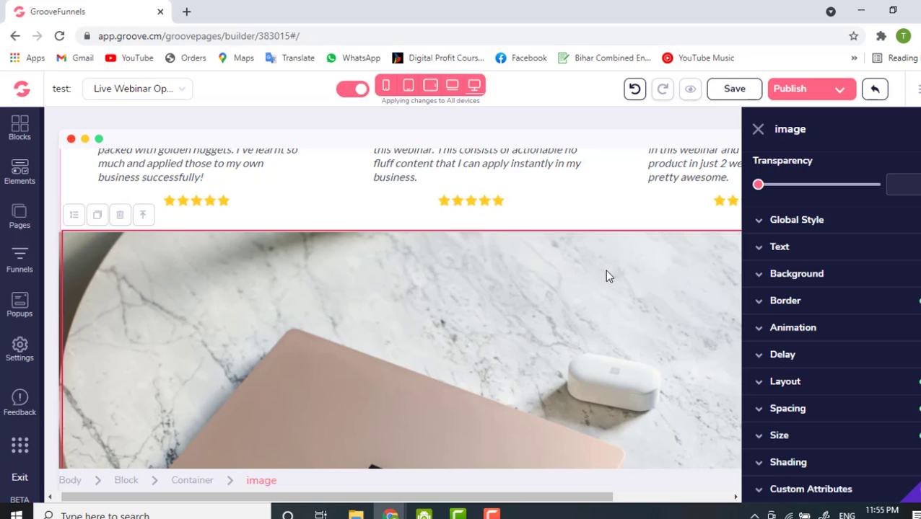
{"action": "scroll", "coordinate": [759, 303], "scroll_direction": "up", "scroll_amount": 1}
{"action": "scroll", "coordinate": [759, 303], "scroll_direction": "up", "scroll_amount": 3}
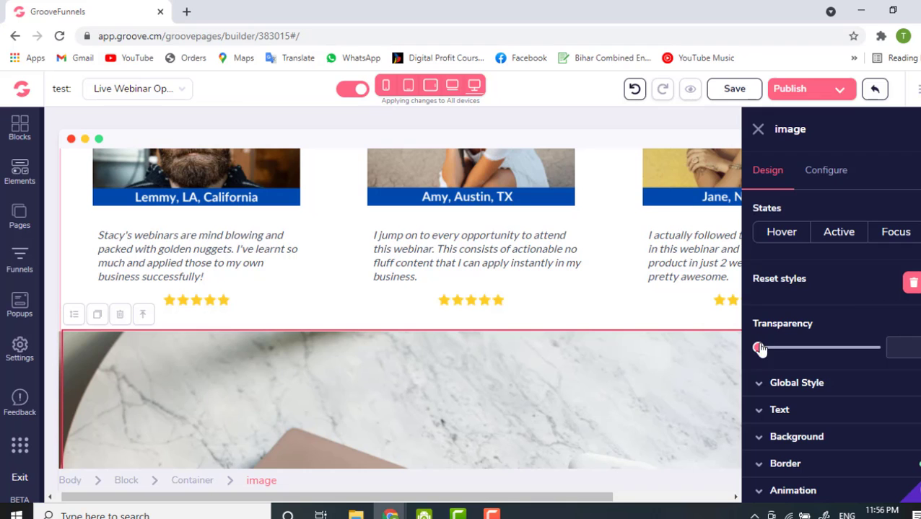
{"action": "scroll", "coordinate": [571, 325], "scroll_direction": "up", "scroll_amount": 2}
{"action": "scroll", "coordinate": [575, 332], "scroll_direction": "down", "scroll_amount": 5}
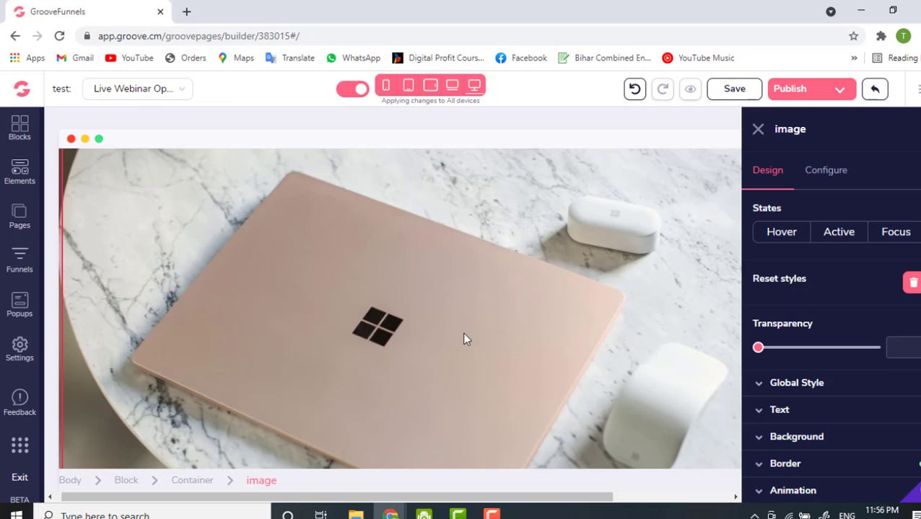
{"action": "scroll", "coordinate": [399, 322], "scroll_direction": "down", "scroll_amount": 3}
{"action": "scroll", "coordinate": [417, 361], "scroll_direction": "up", "scroll_amount": 2}
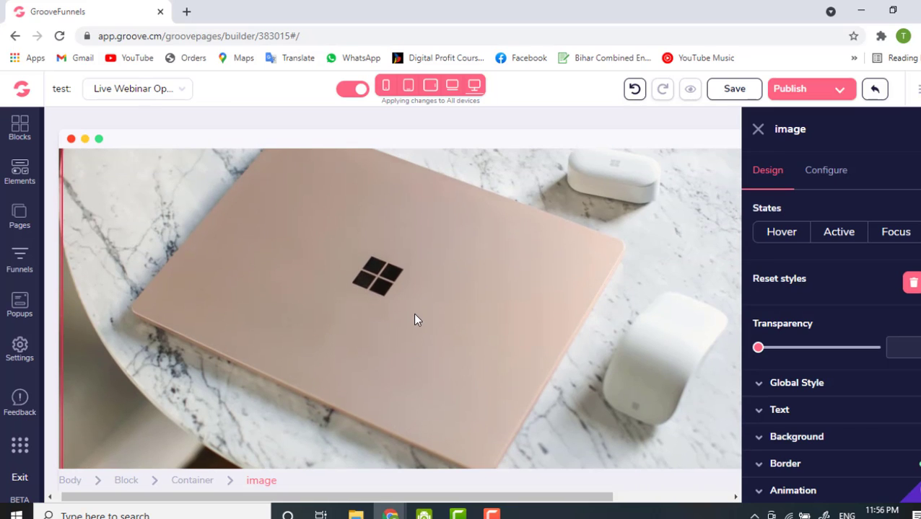
{"action": "scroll", "coordinate": [299, 230], "scroll_direction": "up", "scroll_amount": 1}
{"action": "scroll", "coordinate": [300, 233], "scroll_direction": "up", "scroll_amount": 1}
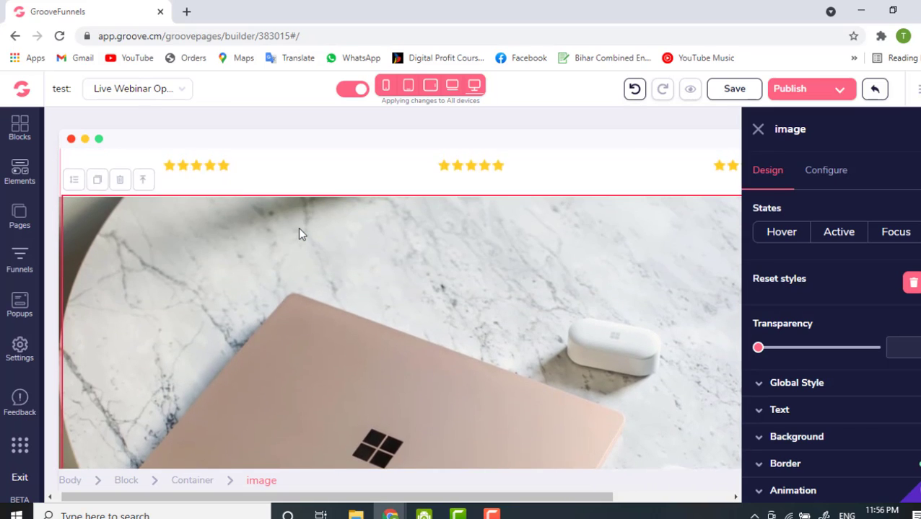
{"action": "scroll", "coordinate": [300, 232], "scroll_direction": "down", "scroll_amount": 1}
{"action": "scroll", "coordinate": [402, 230], "scroll_direction": "up", "scroll_amount": 1}
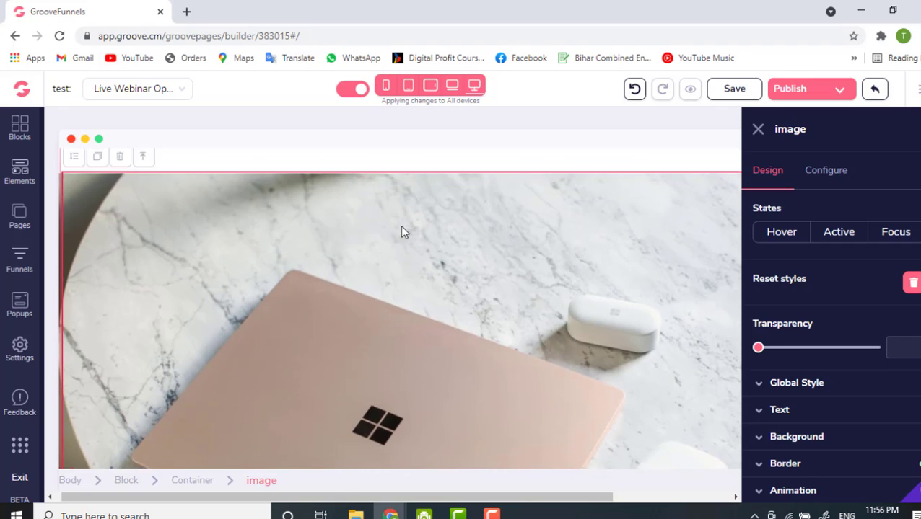
{"action": "scroll", "coordinate": [402, 231], "scroll_direction": "down", "scroll_amount": 1}
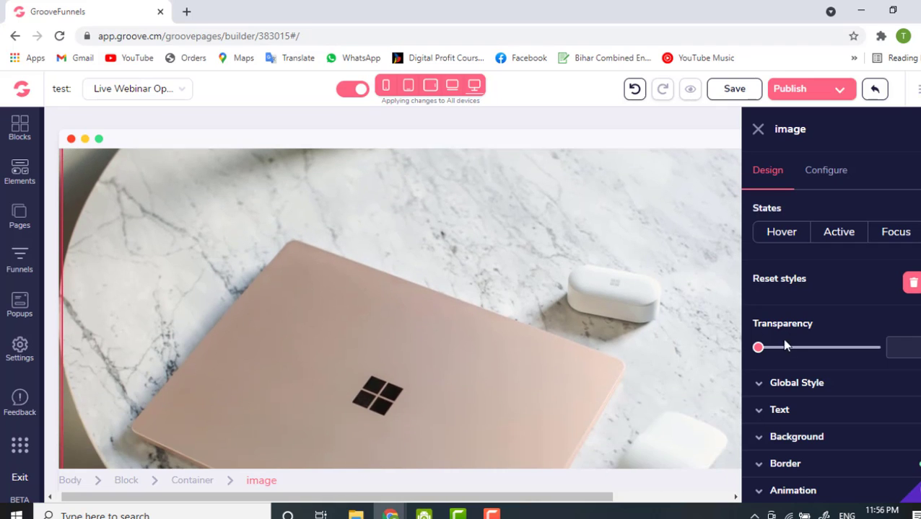
Try to adjust the transparency of the laptop image.
{"action": "left_click_drag", "start_coordinate": [759, 351], "coordinate": [709, 359]}
{"action": "scroll", "coordinate": [415, 294], "scroll_direction": "up", "scroll_amount": 3}
{"action": "scroll", "coordinate": [433, 297], "scroll_direction": "down", "scroll_amount": 1}
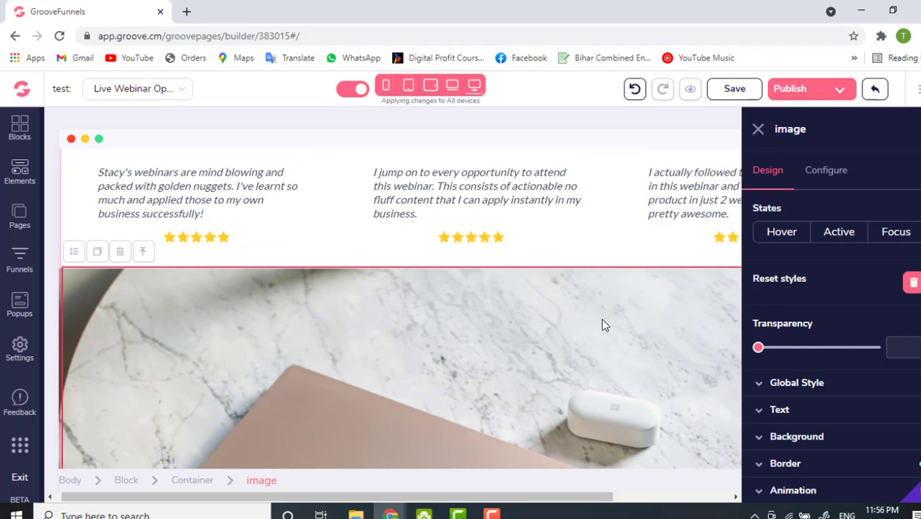
{"action": "left_click_drag", "start_coordinate": [758, 354], "coordinate": [730, 373]}
Select the "What People Say About My Webinar" heading and try to adjust its transparency.
{"action": "scroll", "coordinate": [532, 261], "scroll_direction": "up", "scroll_amount": 4}
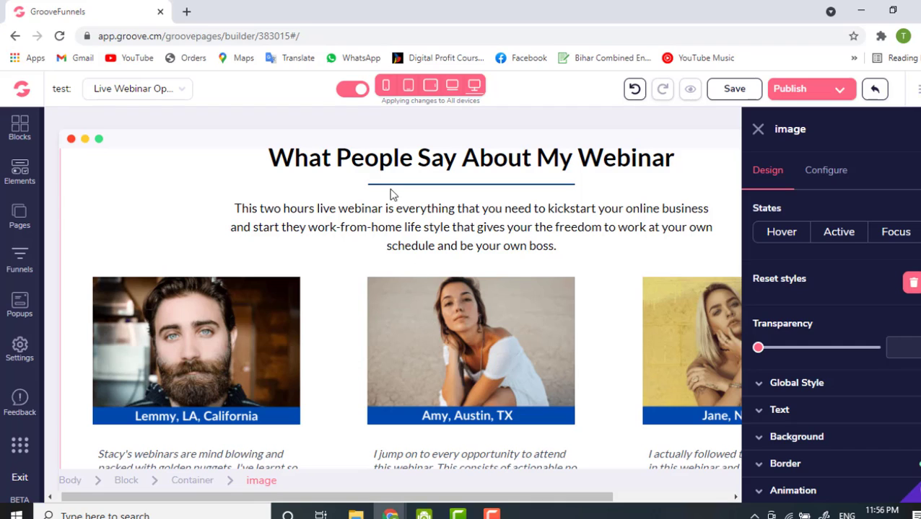
{"action": "left_click", "coordinate": [364, 158]}
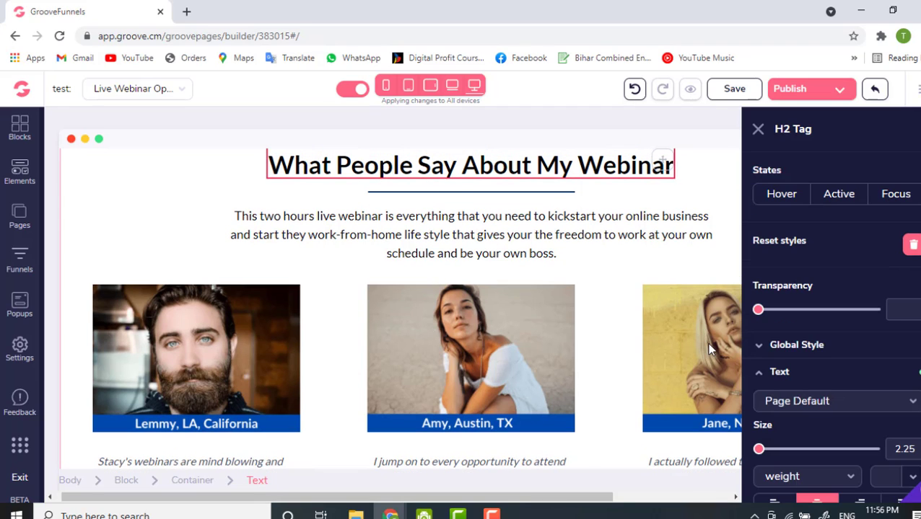
{"action": "mouse_move", "coordinate": [758, 310]}
{"action": "left_mouse_down"}
{"action": "mouse_move", "coordinate": [876, 310]}
{"action": "mouse_move", "coordinate": [741, 315]}
{"action": "left_mouse_up"}
{"action": "scroll", "coordinate": [572, 329], "scroll_direction": "down", "scroll_amount": 4}
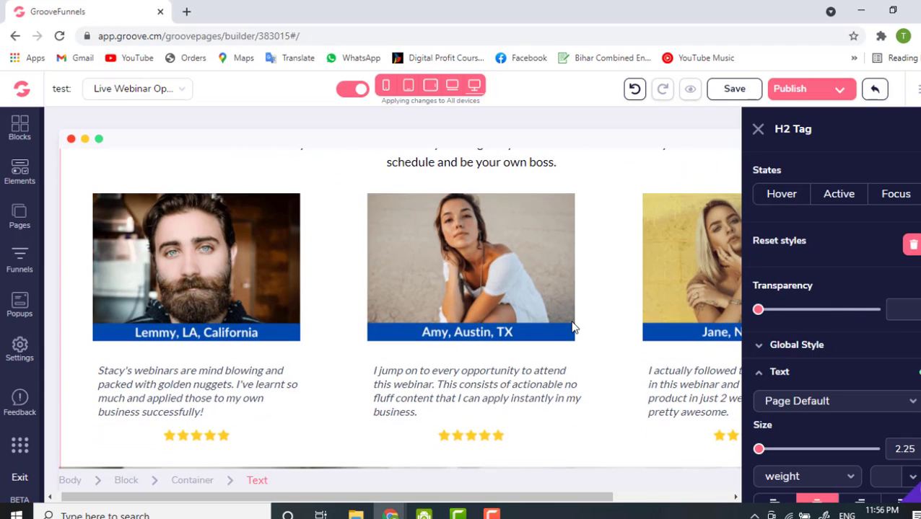
{"action": "scroll", "coordinate": [572, 326], "scroll_direction": "up", "scroll_amount": 3}
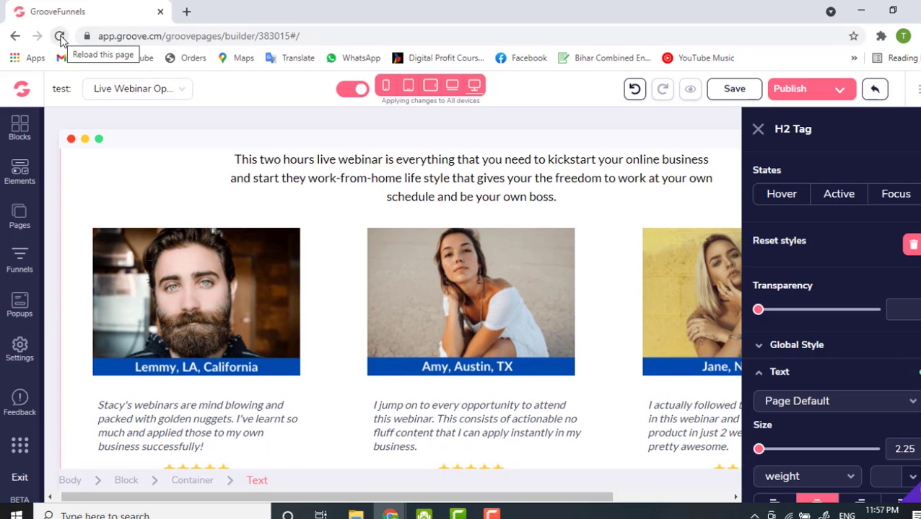
{"action": "scroll", "coordinate": [515, 270], "scroll_direction": "down", "scroll_amount": 1}
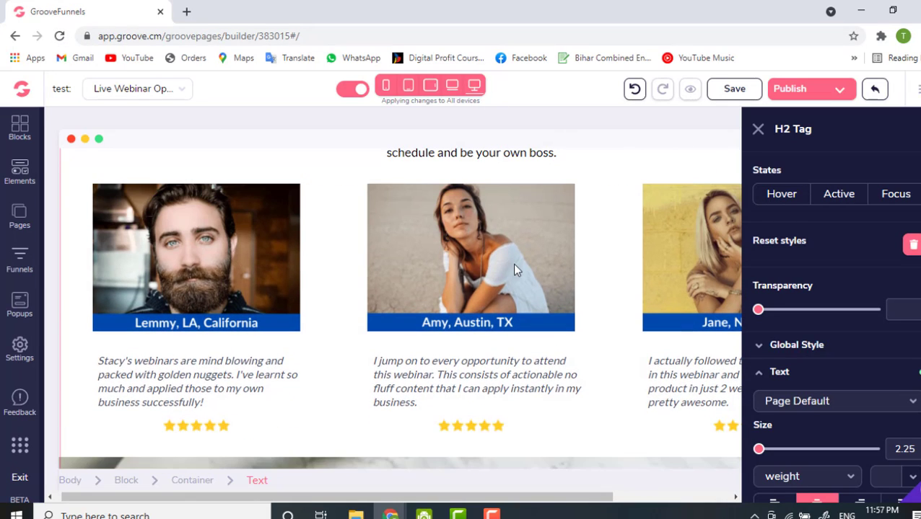